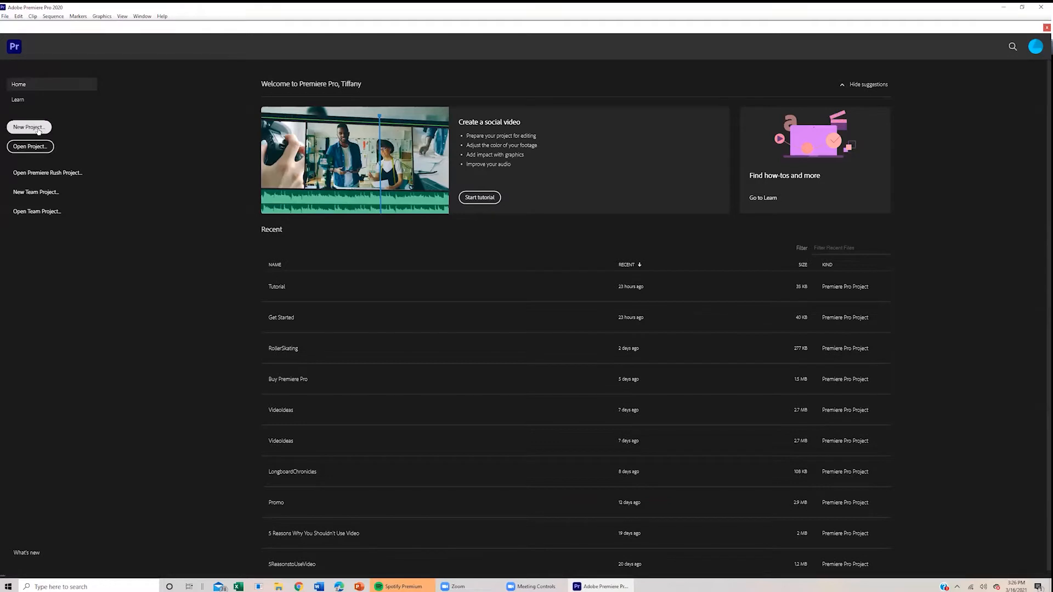
# Create a new project named tutorial2, stored in the Getting Started Premiere Pro folder under March 2021
pyautogui.click(28, 127)
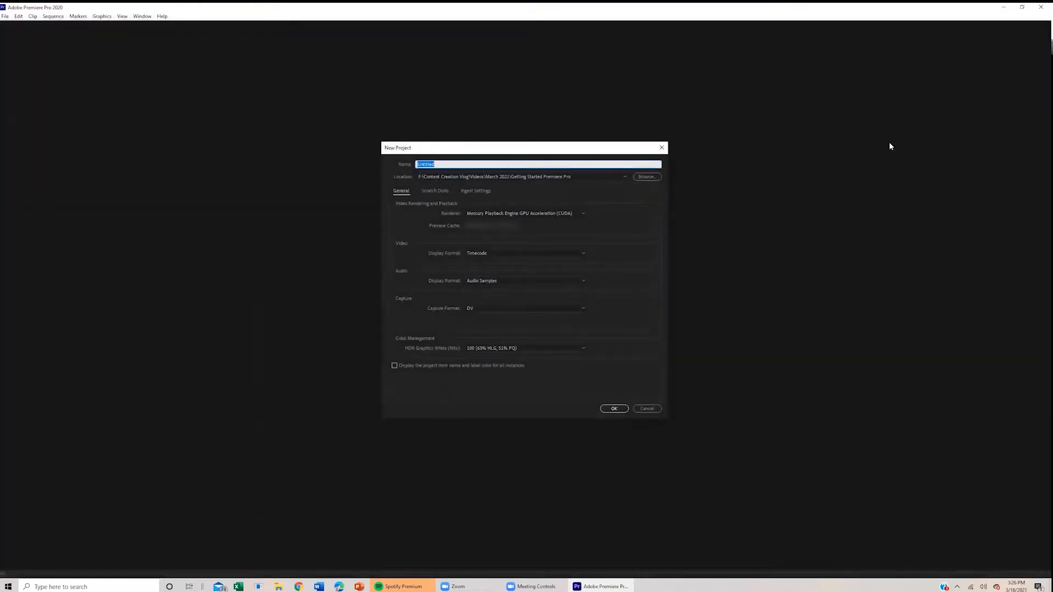
pyautogui.write('tutorial2')
pyautogui.click(648, 177)
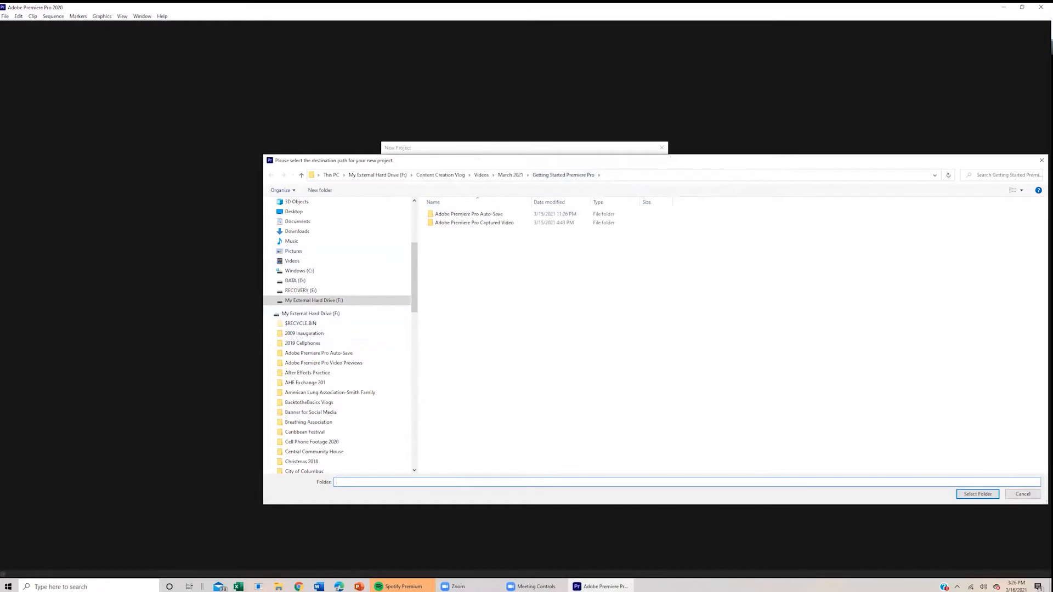
pyautogui.click(978, 495)
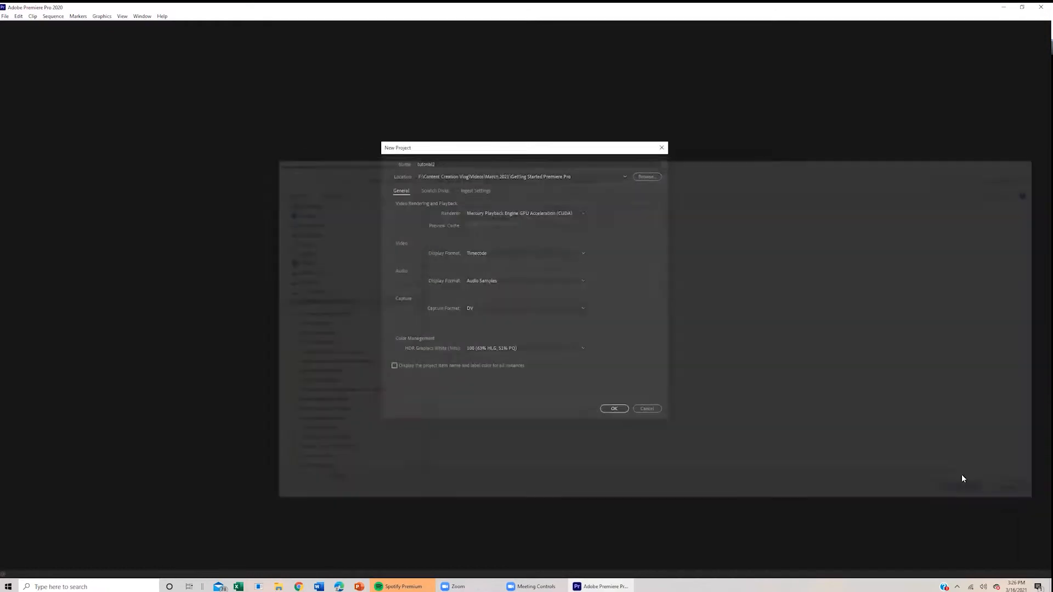
pyautogui.click(620, 410)
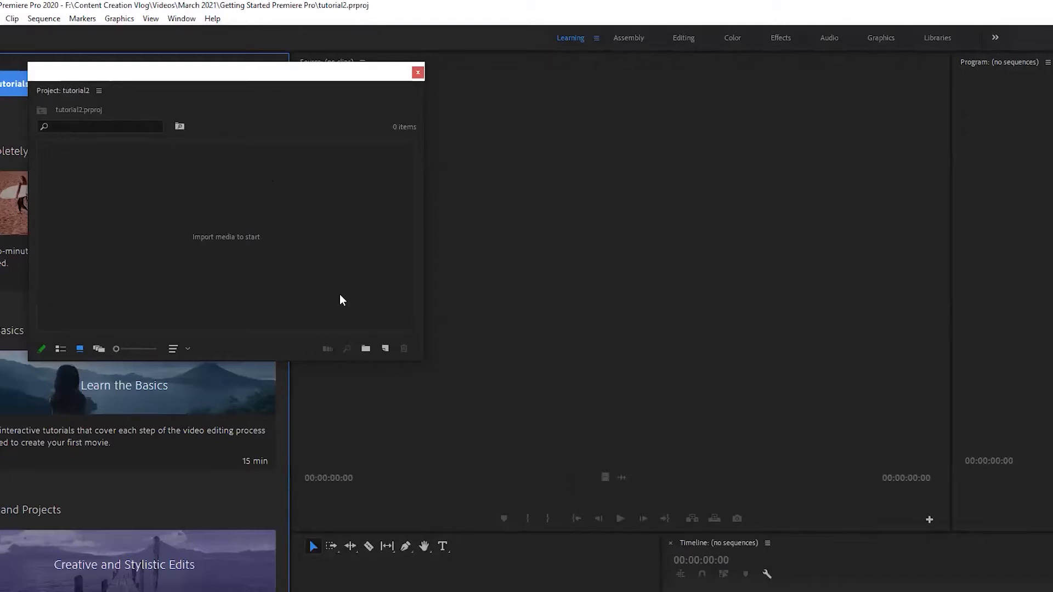
# Create a new bin named Footage in the tutorial2 project
pyautogui.click(366, 350)
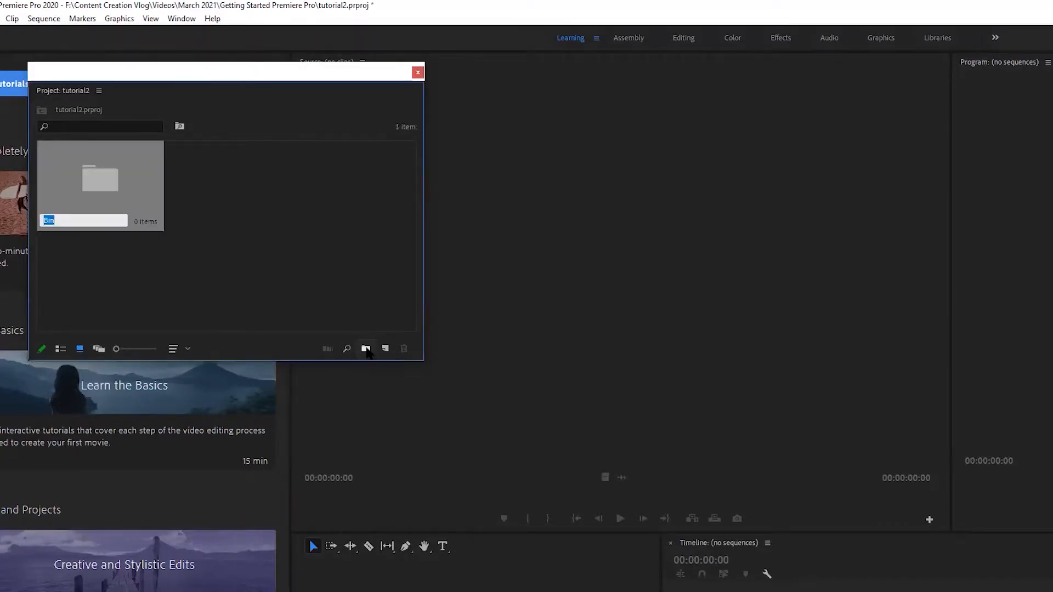
pyautogui.write('Footage')
pyautogui.press('Return')
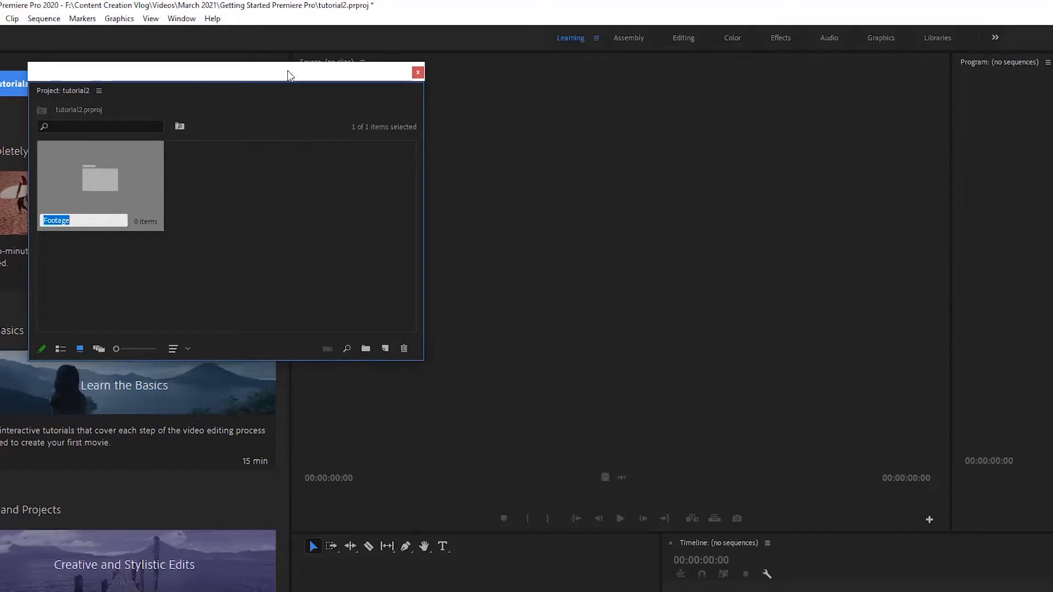
pyautogui.click(95, 205)
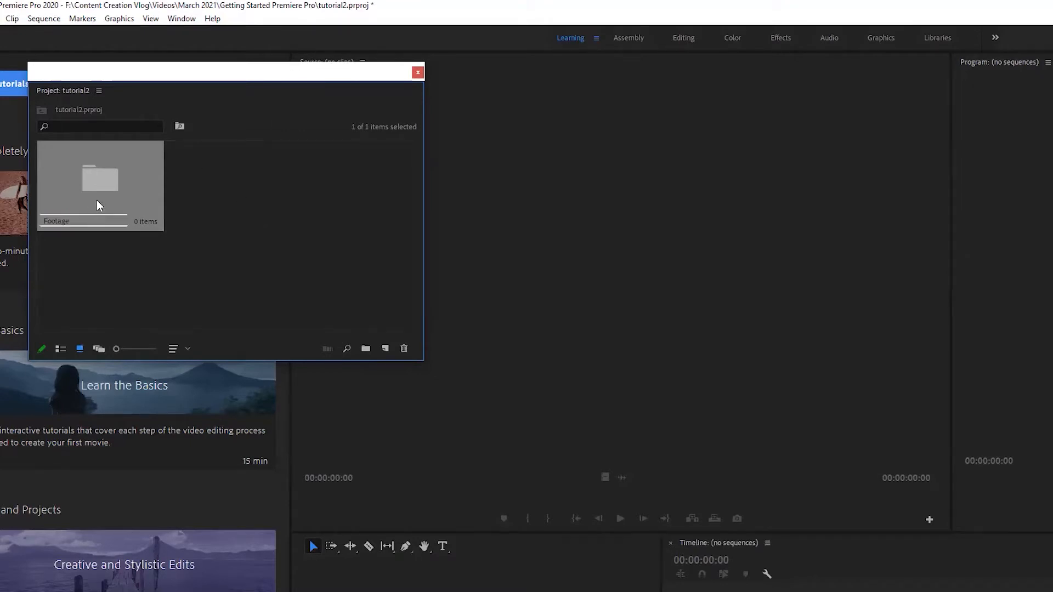
pyautogui.click(190, 232)
# Import MVI_3060_1.MP4, MVI_3061.MP4 and MVI_3061_1.MP4 into the Footage bin from the "5 Questions Why You Shouldn't Use Video" folder
pyautogui.doubleClick(137, 196)
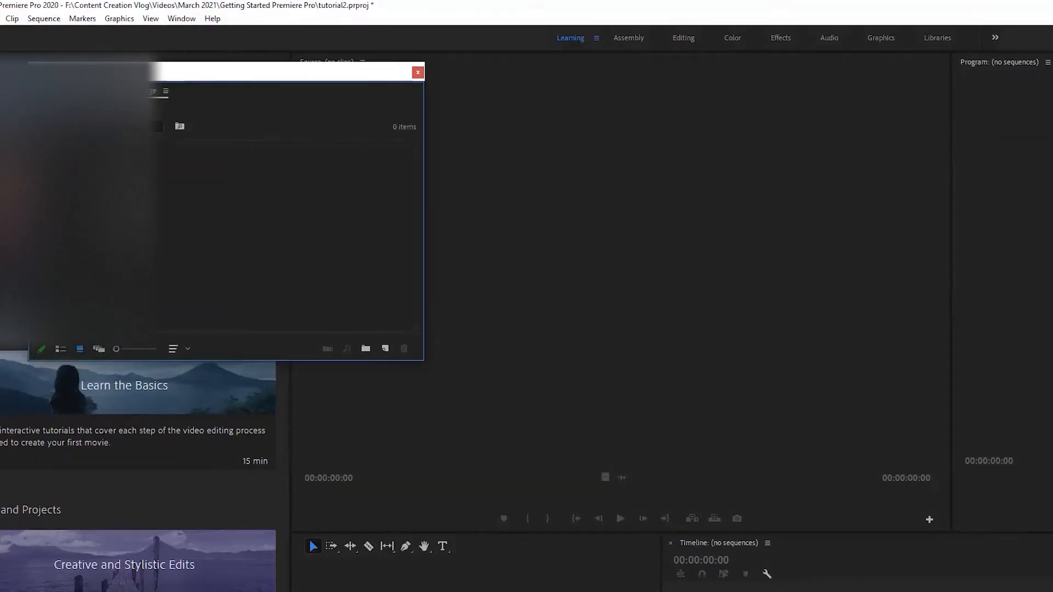
pyautogui.rightClick(195, 226)
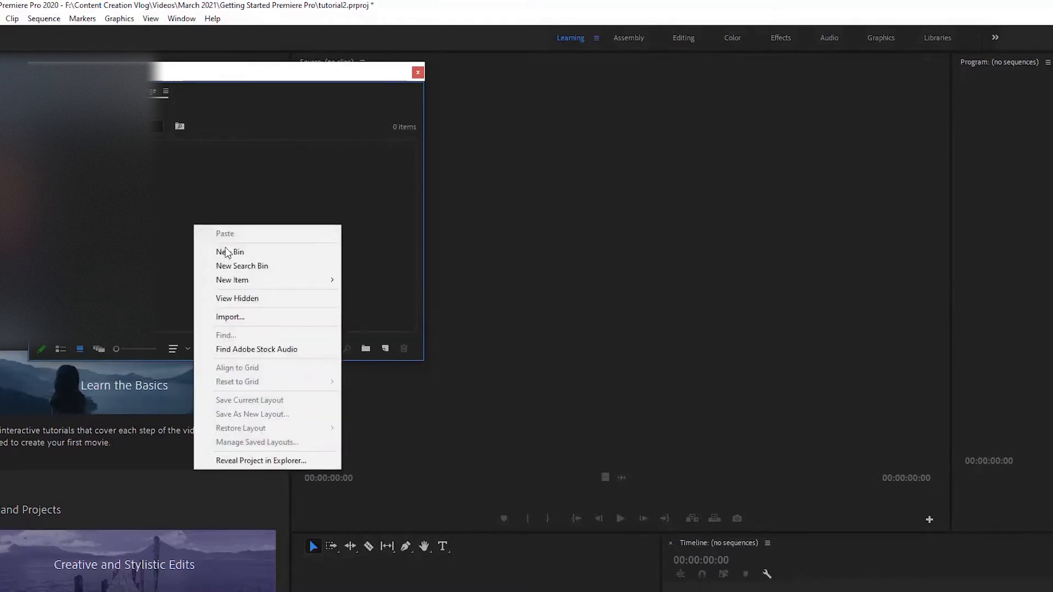
pyautogui.click(248, 318)
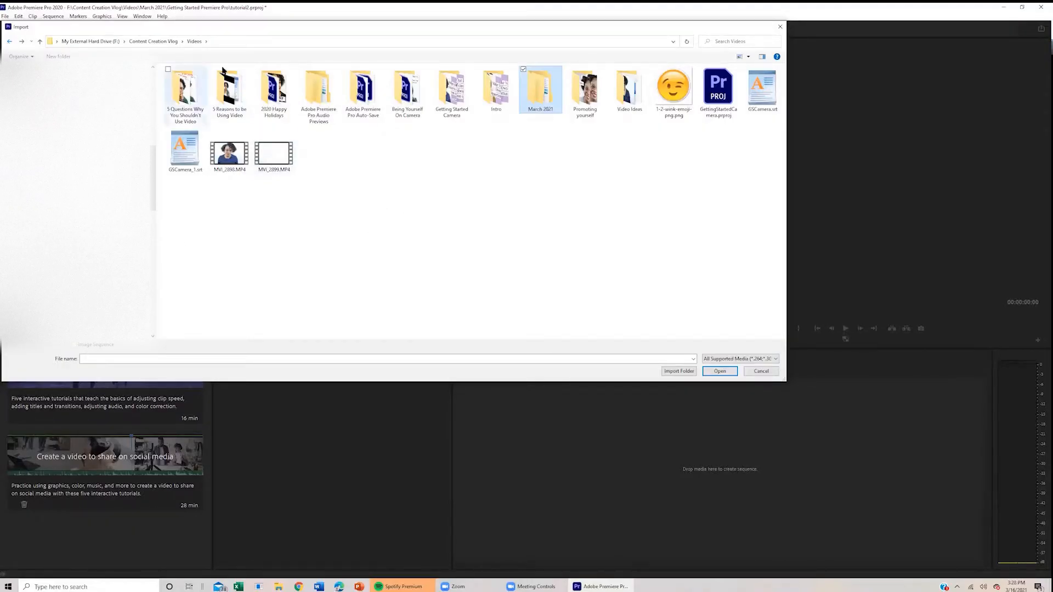
pyautogui.click(181, 102)
pyautogui.doubleClick(182, 103)
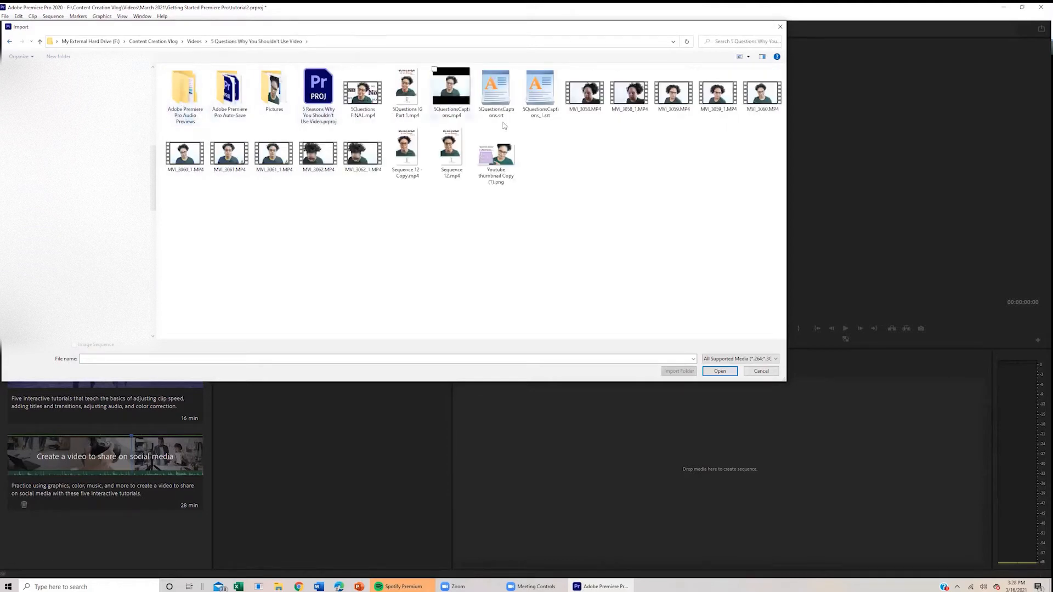
pyautogui.click(167, 130)
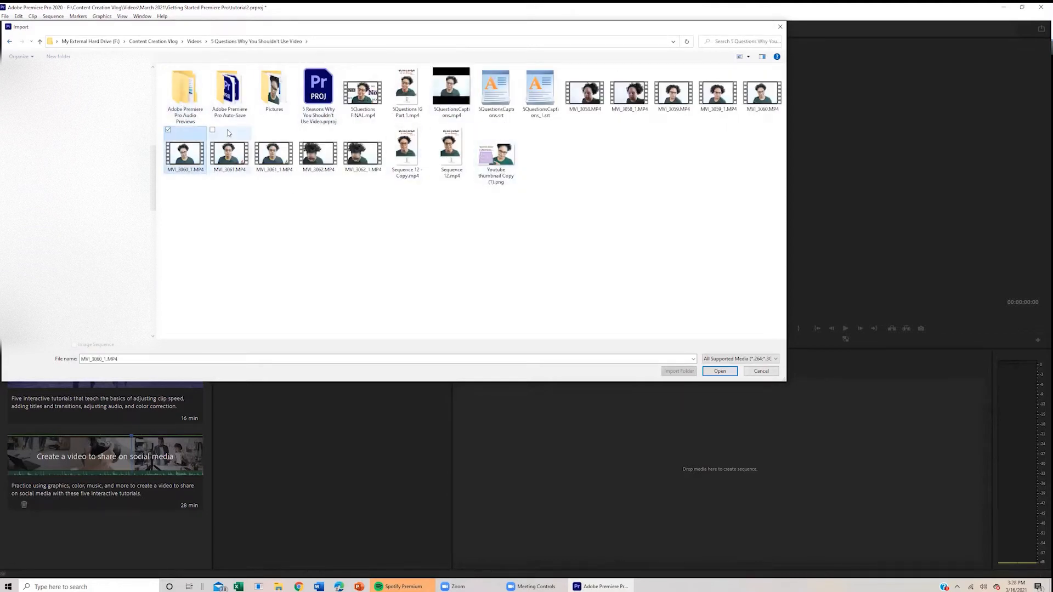
pyautogui.click(212, 130)
pyautogui.click(257, 130)
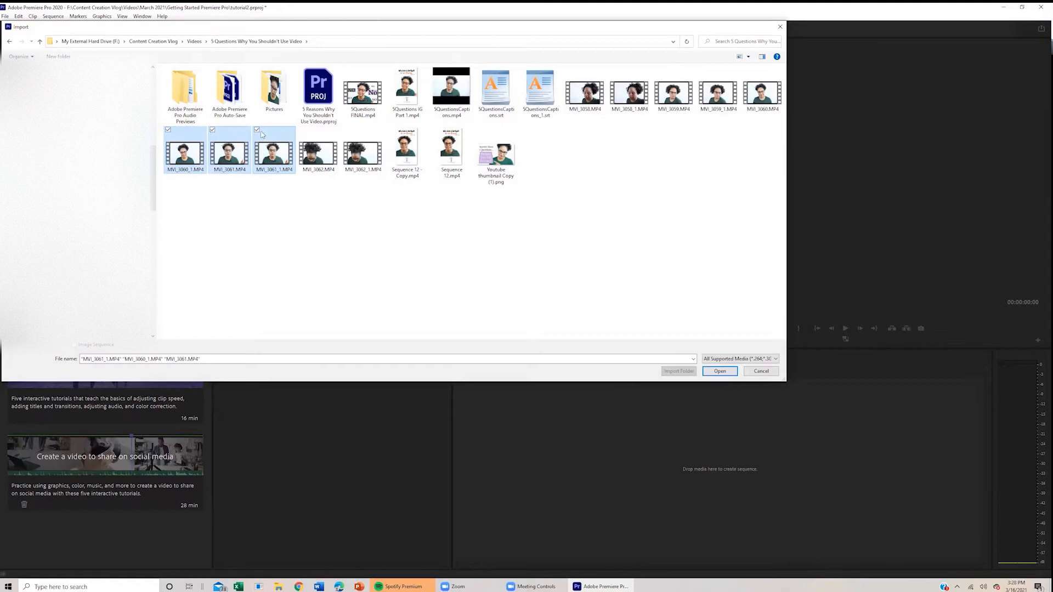
pyautogui.click(725, 372)
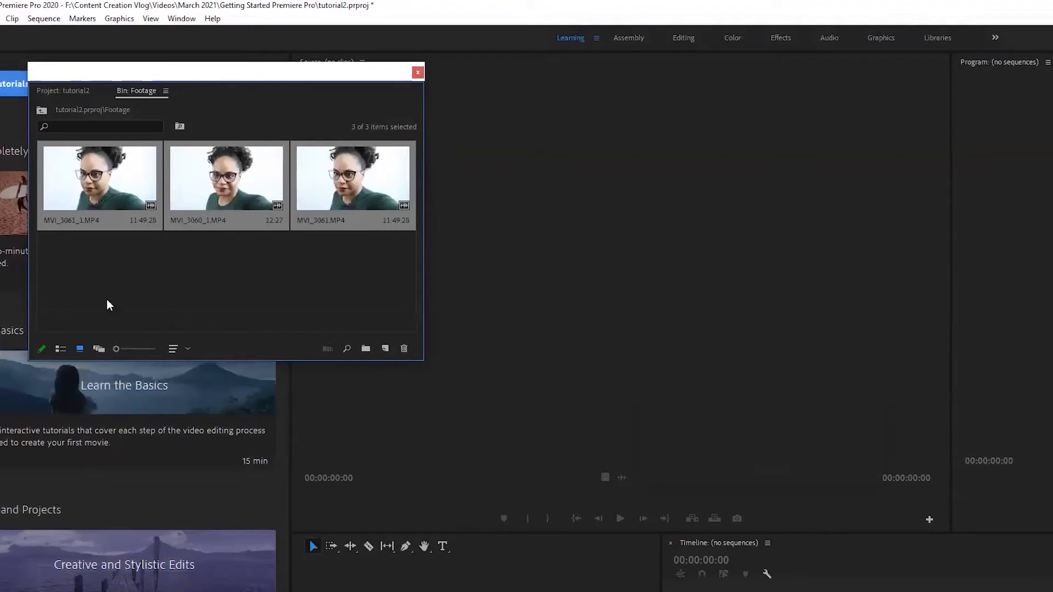
# Compare how the Footage bin shows its clips in List, Icon and Freeform View, returning to Icon View
pyautogui.click(60, 349)
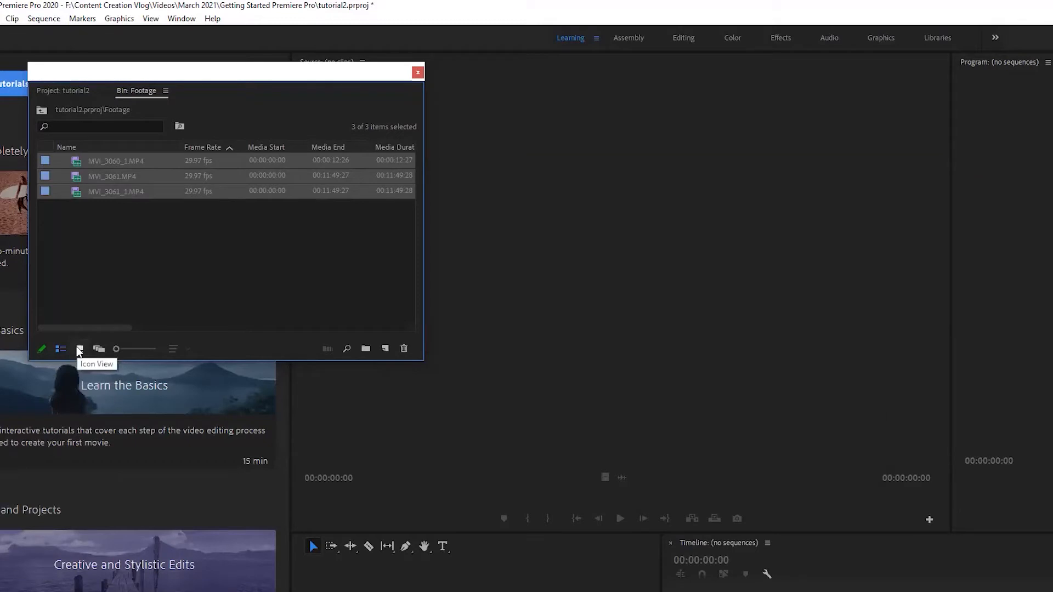
pyautogui.click(79, 350)
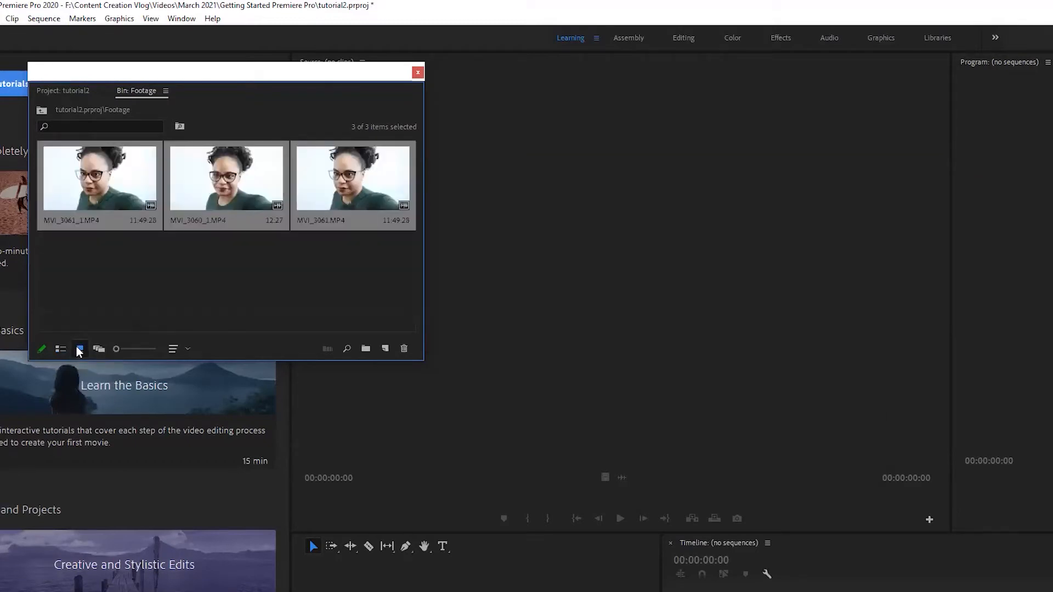
pyautogui.click(99, 349)
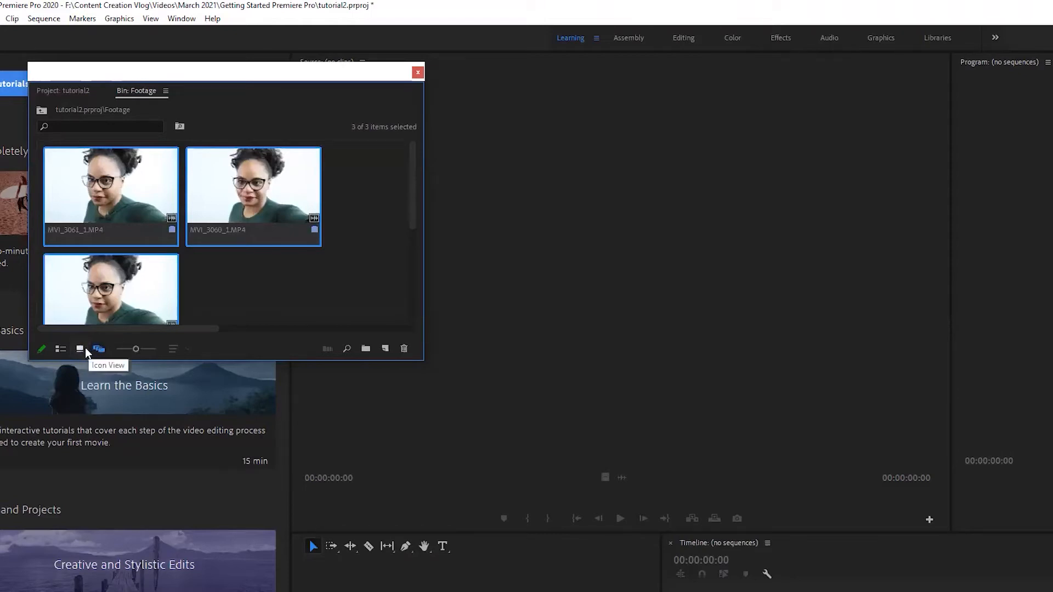
pyautogui.click(80, 349)
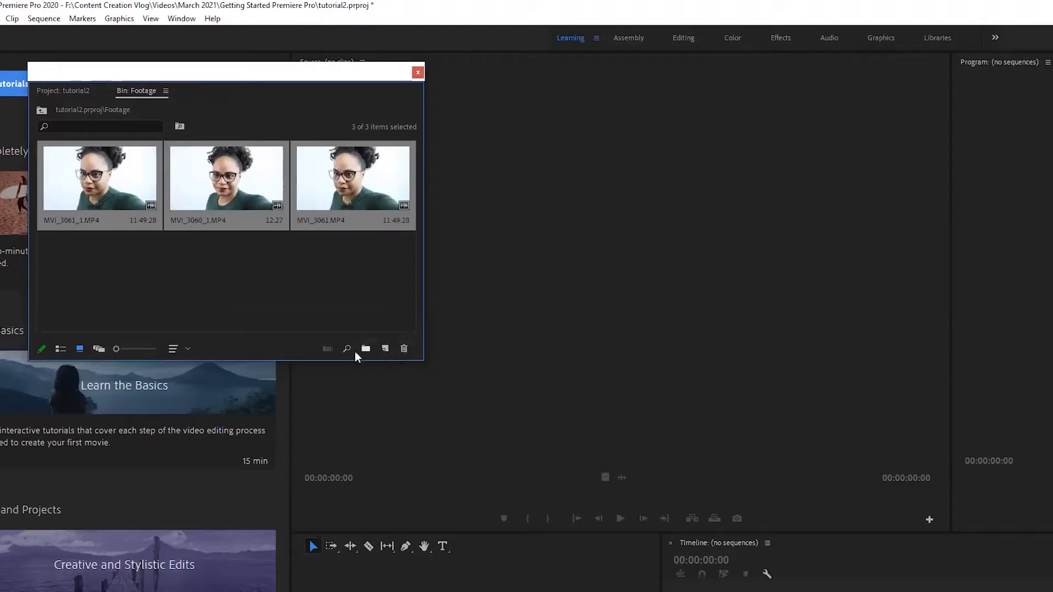
# Close the floating project window and switch to the Editing workspace
pyautogui.click(417, 73)
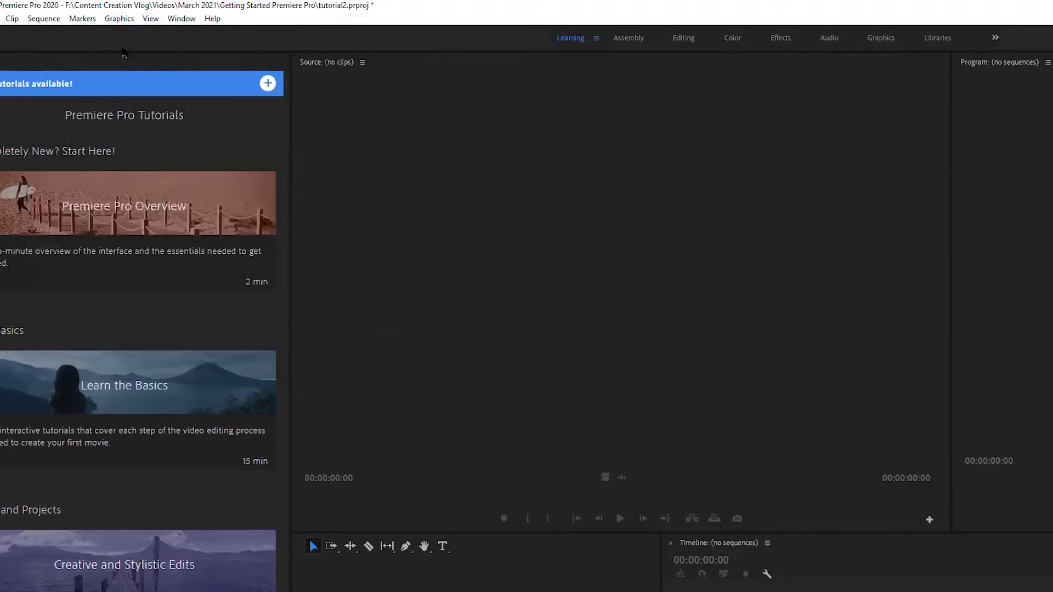
pyautogui.click(182, 20)
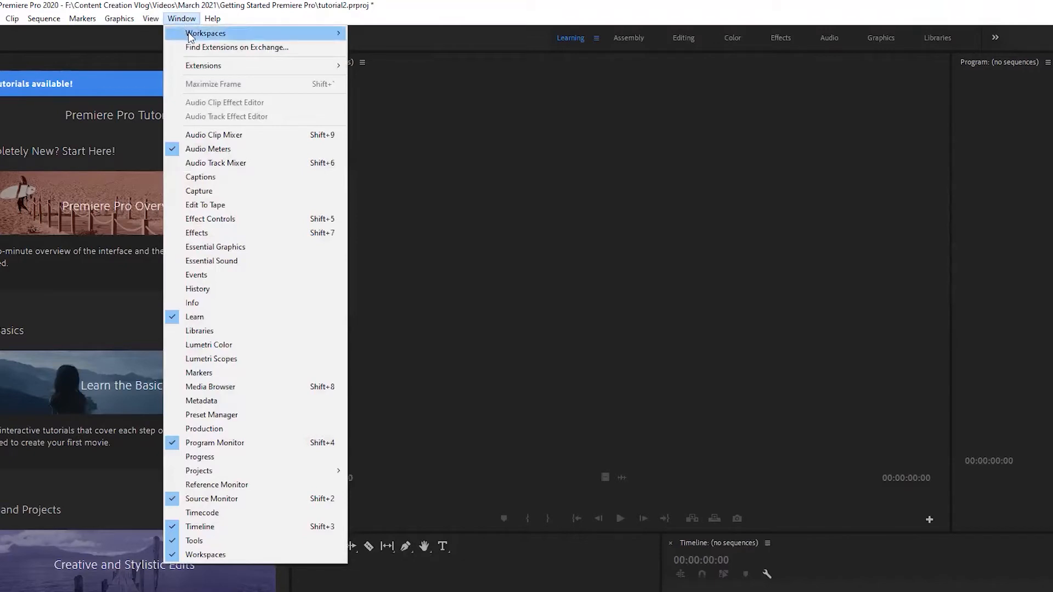
pyautogui.moveTo(190, 37)
pyautogui.moveTo(281, 34)
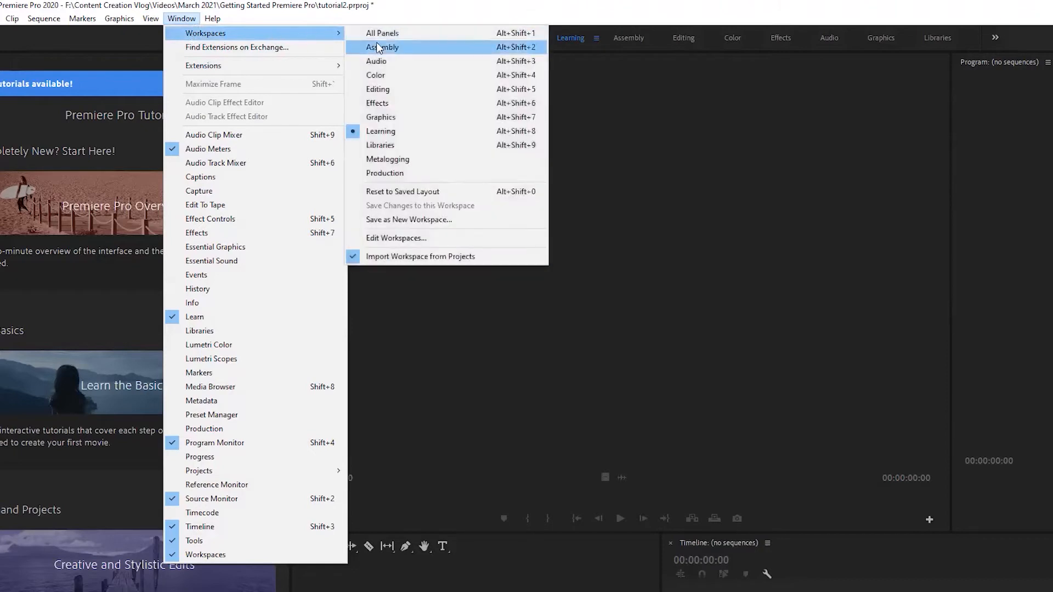
pyautogui.click(405, 89)
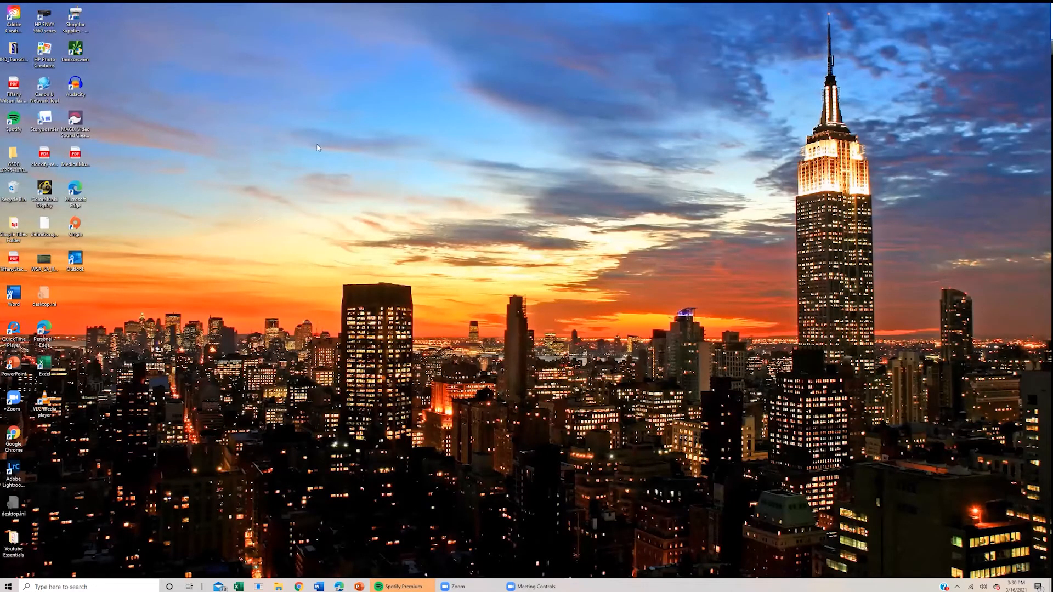
# Relaunch Adobe Premiere Pro from the desktop
pyautogui.click(6, 585)
pyautogui.scroll(-2, 65, 439)
pyautogui.click(65, 482)
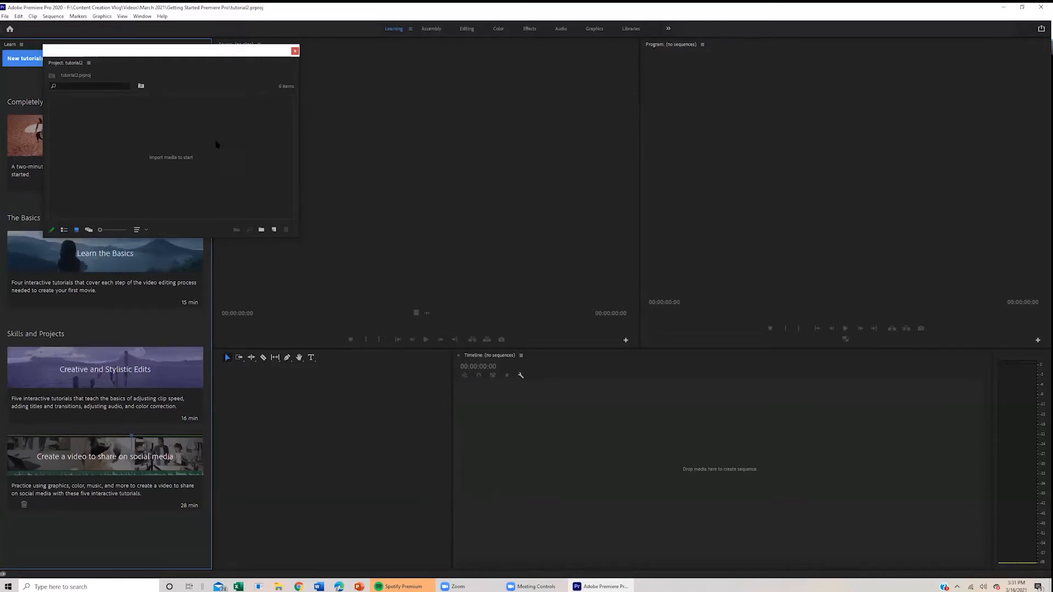
# Create a bin named Footage in the empty tutorial2 project and open it
pyautogui.click(261, 230)
pyautogui.write('Footage')
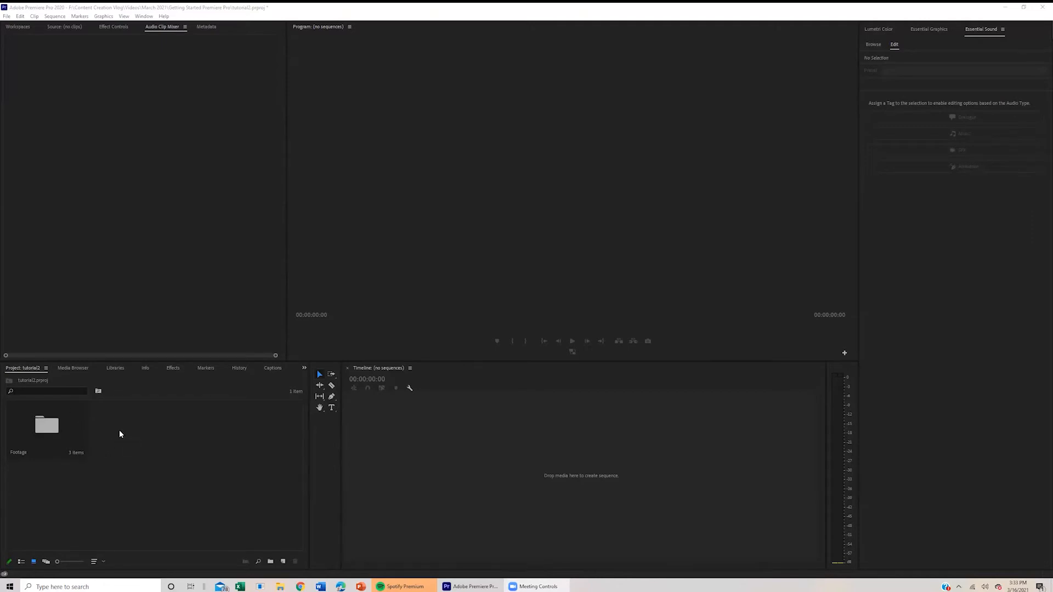
pyautogui.doubleClick(28, 430)
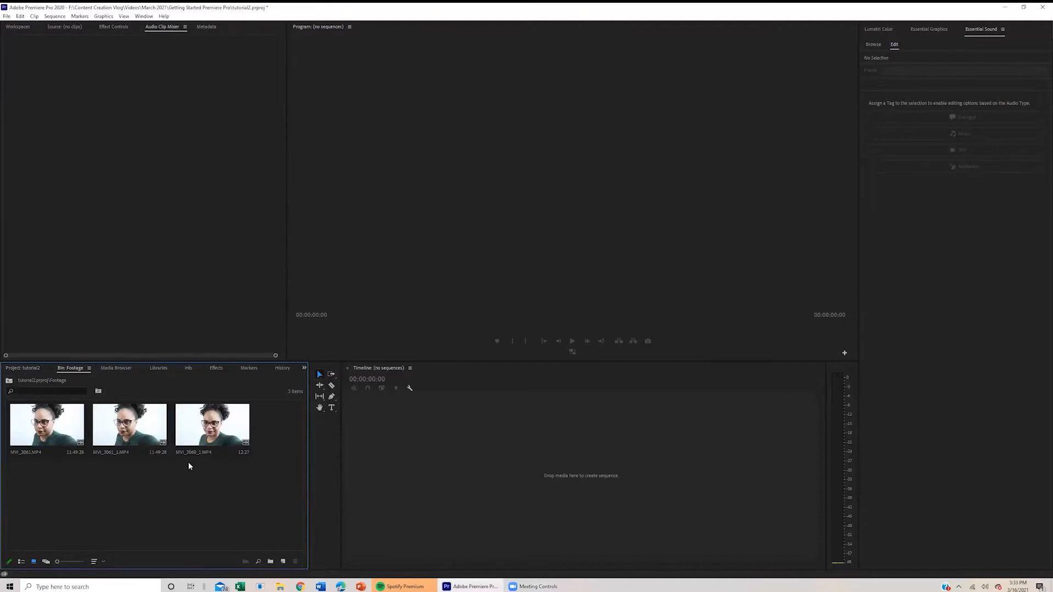
# Load MVI_3061.MP4 from the Footage bin into the Source monitor, scrub to about 00:06:18:17, and save the project
pyautogui.click(34, 368)
pyautogui.doubleClick(62, 436)
pyautogui.doubleClick(56, 437)
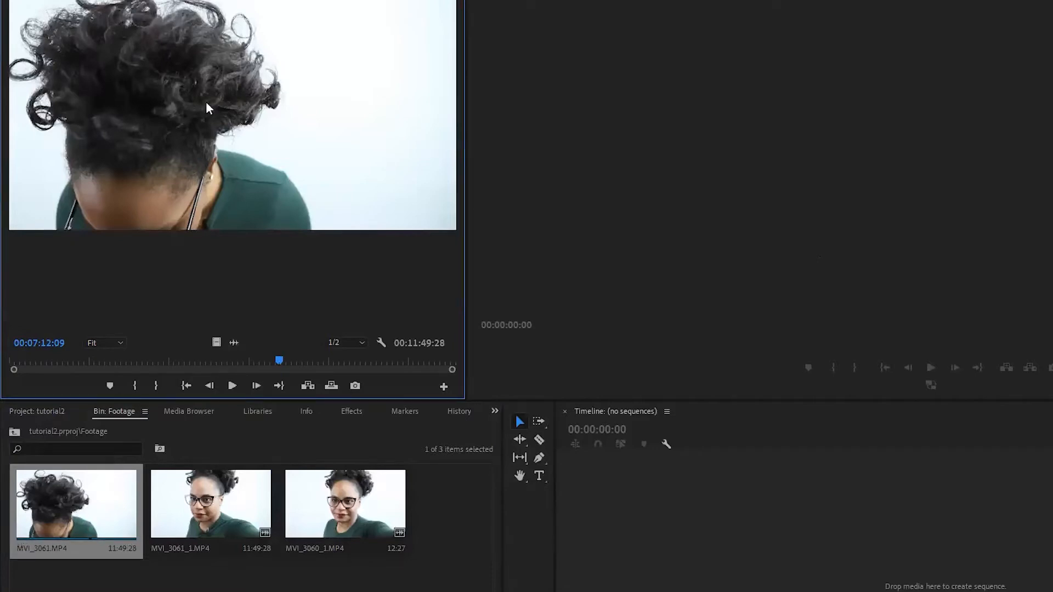
pyautogui.moveTo(273, 360); pyautogui.dragTo(248, 381)
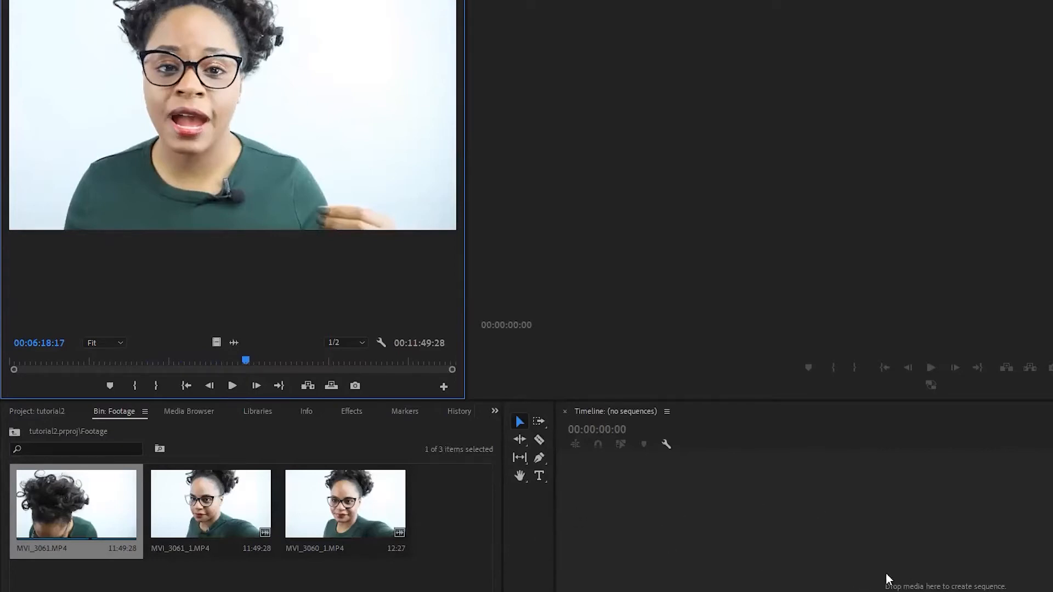
pyautogui.hotkey('ctrl', 's')
# Add a marked segment of about 6:14 from the start of MVI_3061.MP4 to the empty timeline and scrub the sequence to 00:00:00:18
pyautogui.moveTo(239, 361); pyautogui.dragTo(165, 363)
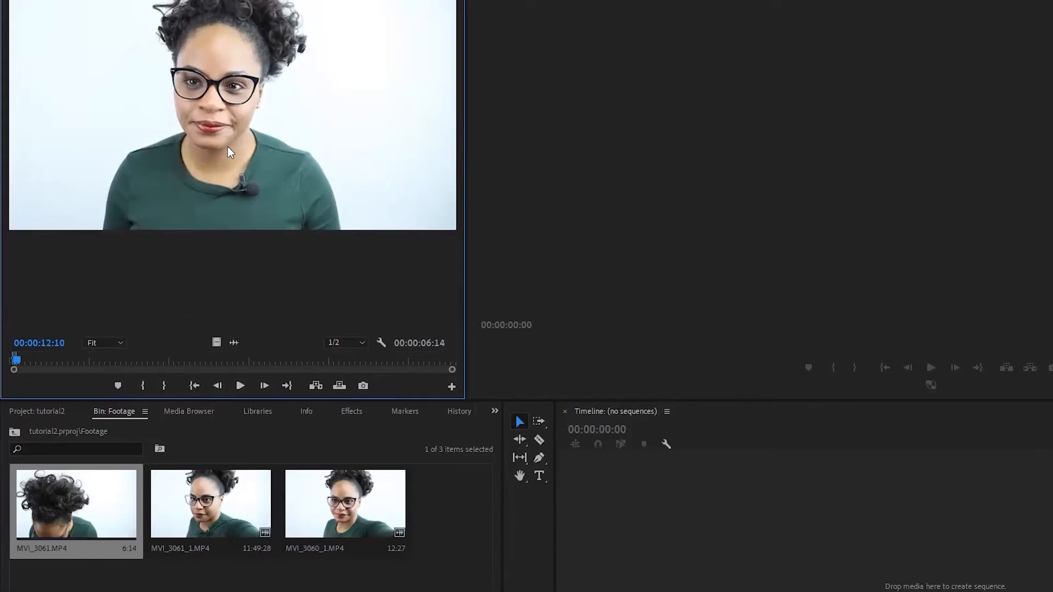
pyautogui.moveTo(228, 146); pyautogui.dragTo(587, 573)
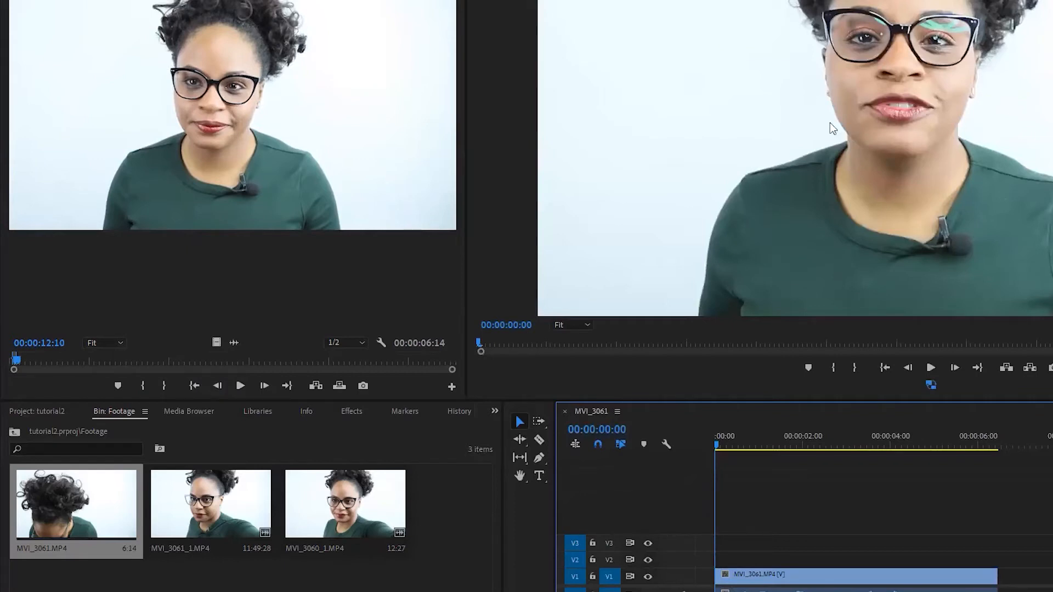
pyautogui.click(30, 359)
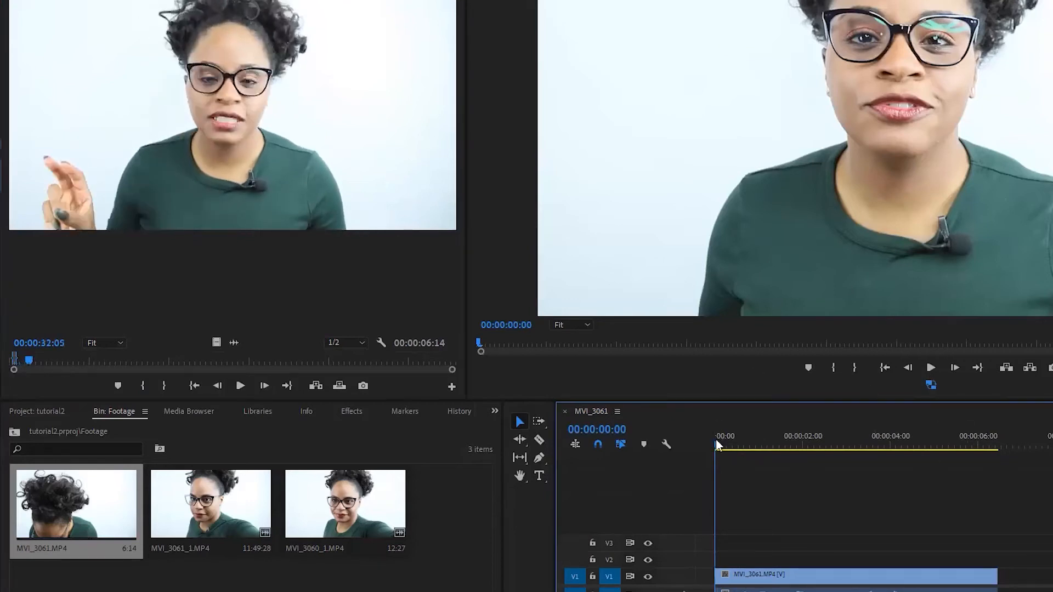
pyautogui.moveTo(716, 439); pyautogui.dragTo(741, 445)
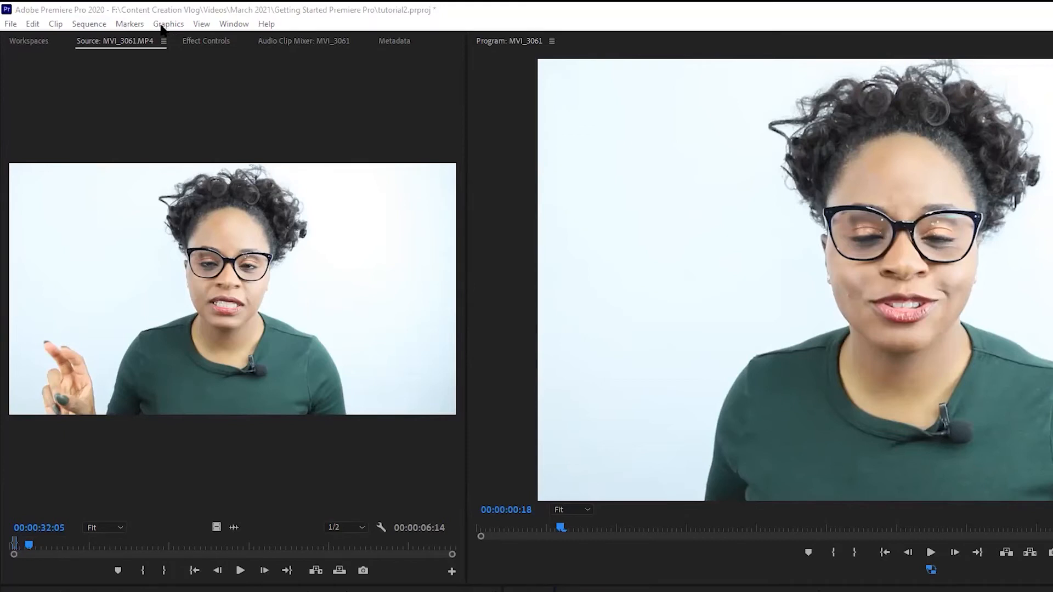
# Open the Auto Save preferences and make sure automatic saving of projects is enabled
pyautogui.click(33, 24)
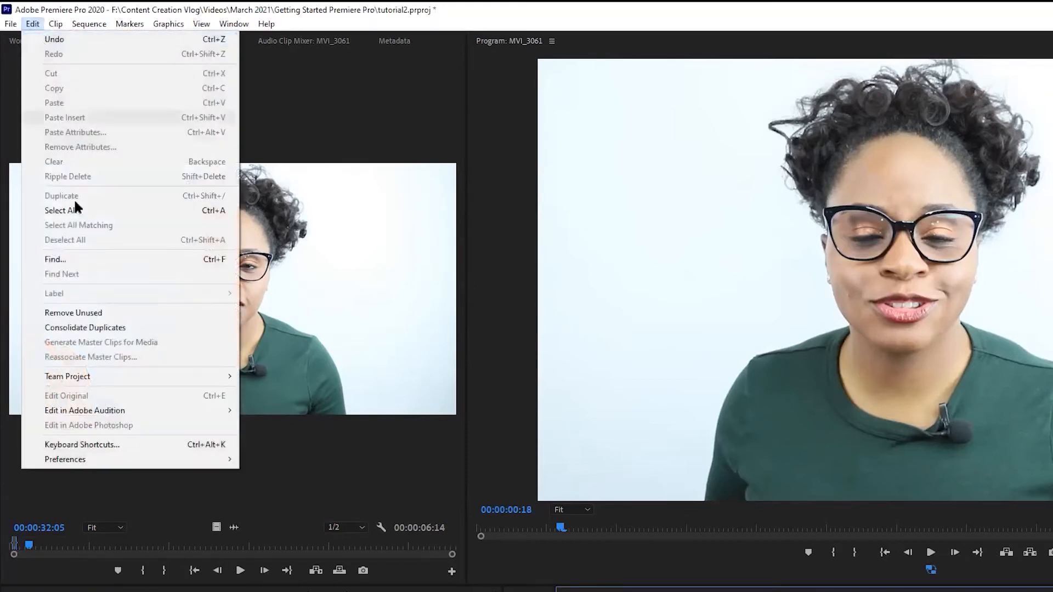
pyautogui.moveTo(113, 462)
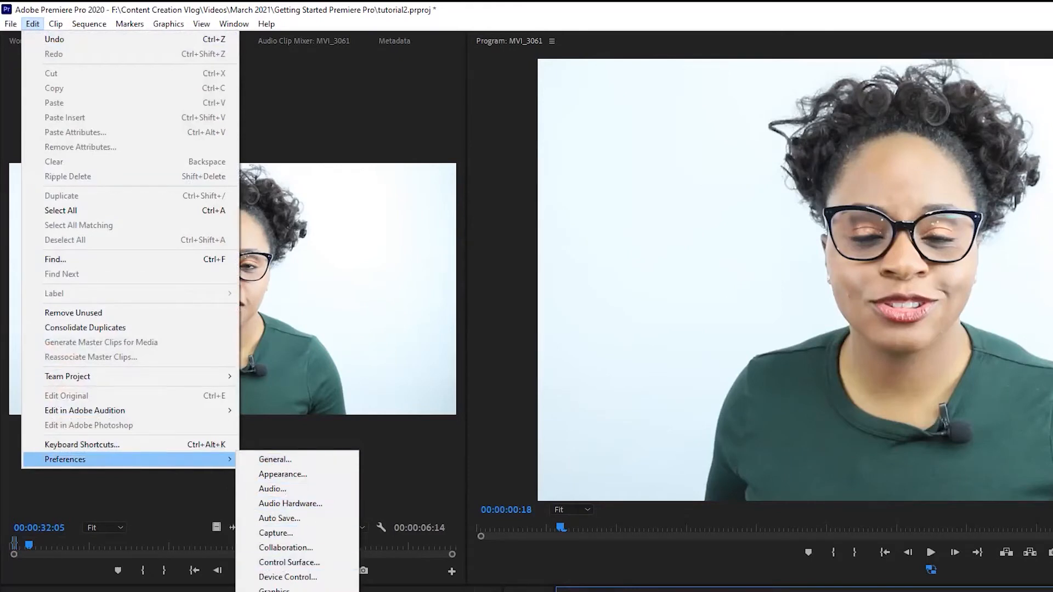
pyautogui.click(314, 516)
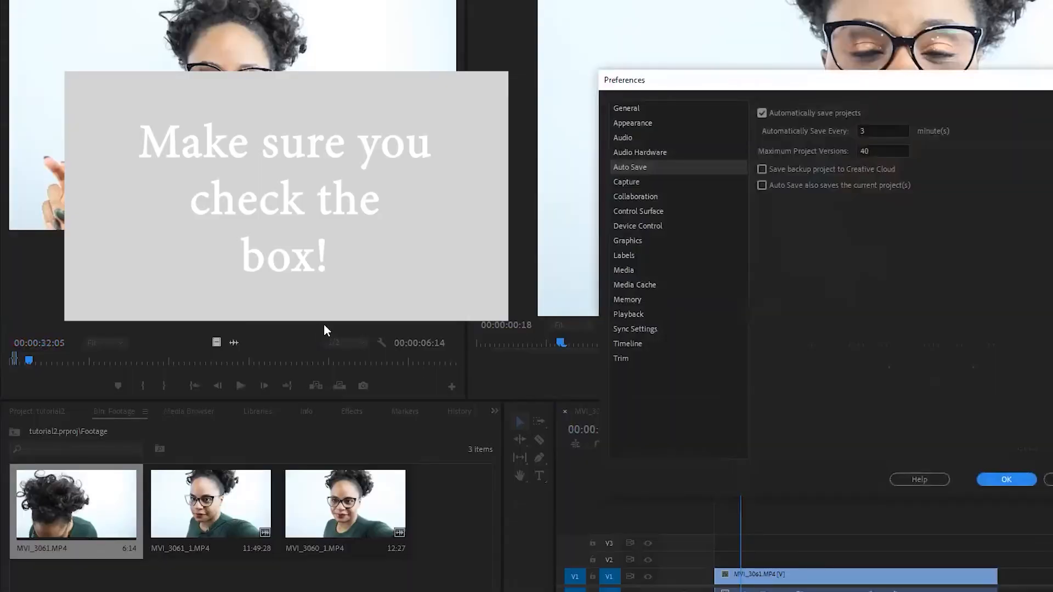
pyautogui.click(778, 118)
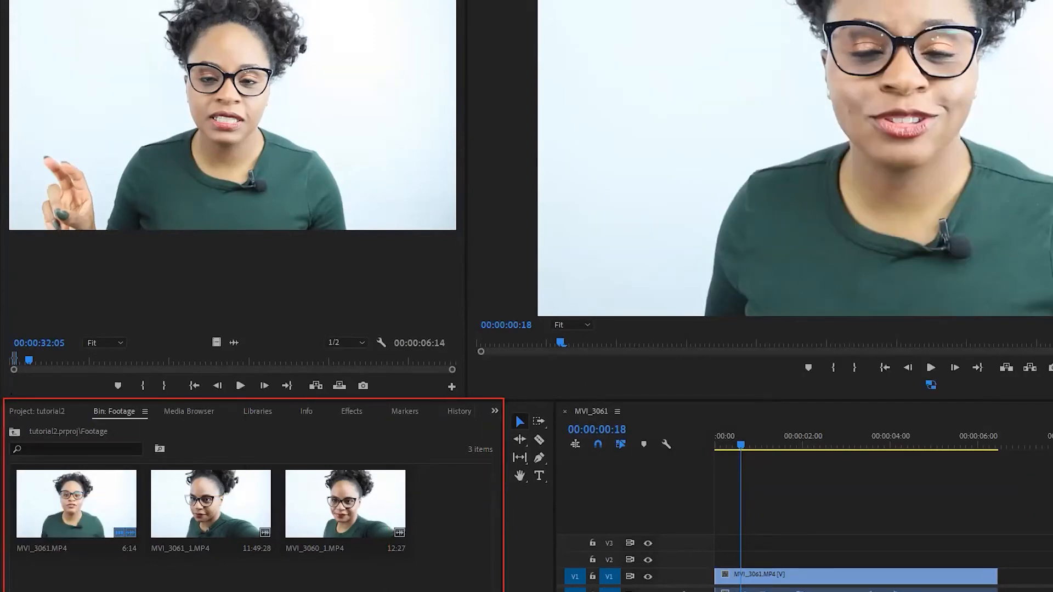
pyautogui.click(419, 452)
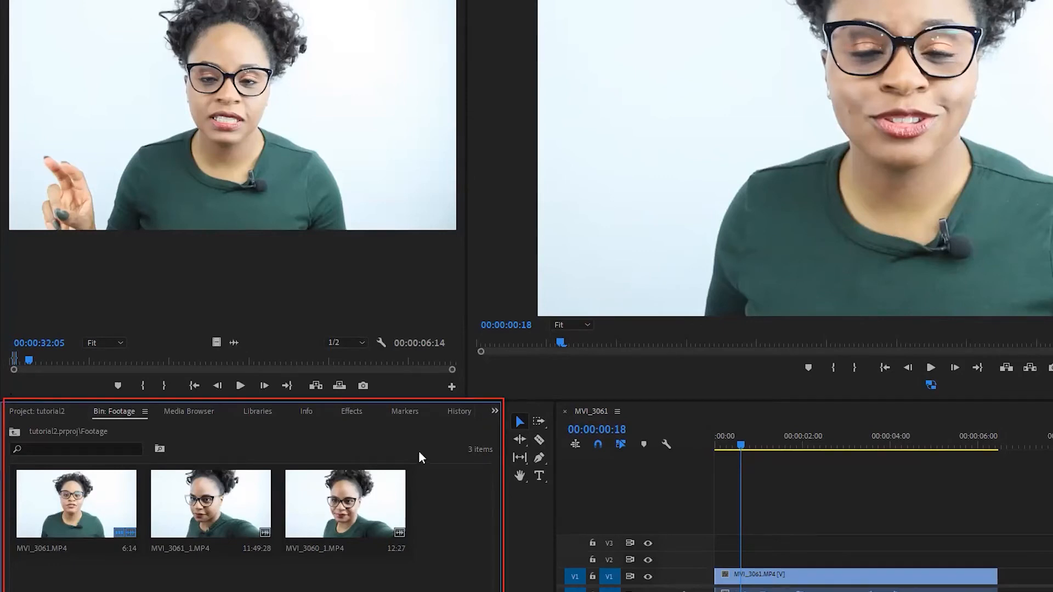
pyautogui.click(329, 302)
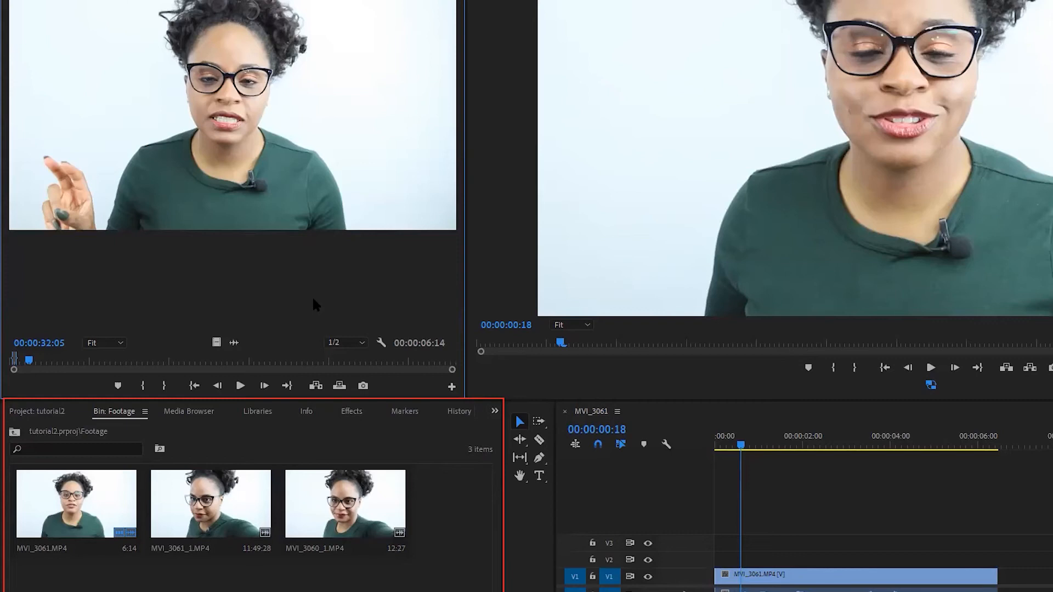
pyautogui.click(670, 484)
pyautogui.click(323, 587)
pyautogui.click(452, 301)
# Load MVI_3060_1.MP4 from the Footage bin into the Source monitor, and play the sequence from 00:00:00:27
pyautogui.doubleClick(332, 505)
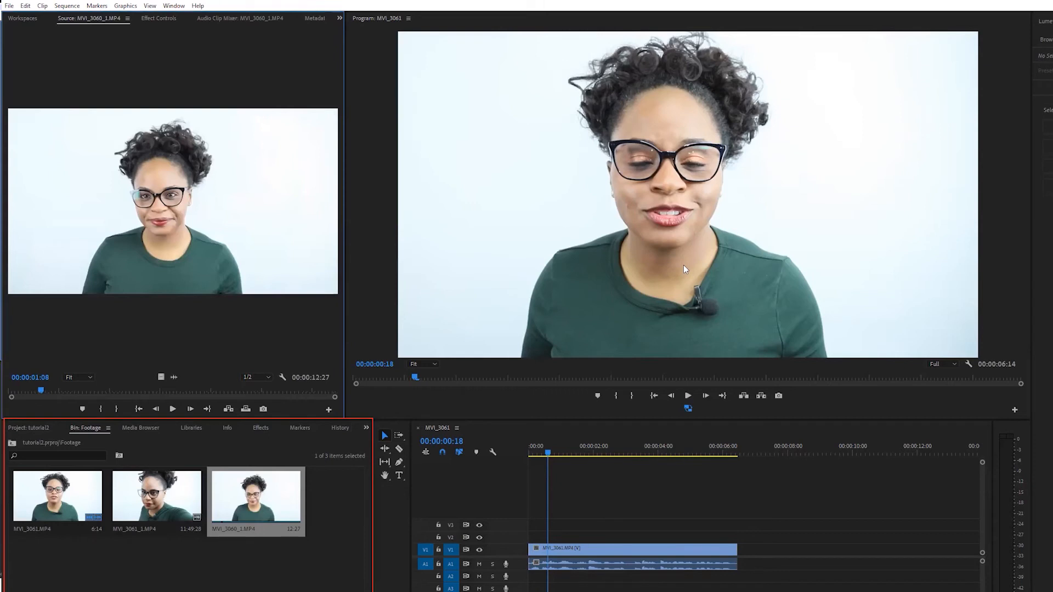
pyautogui.click(667, 265)
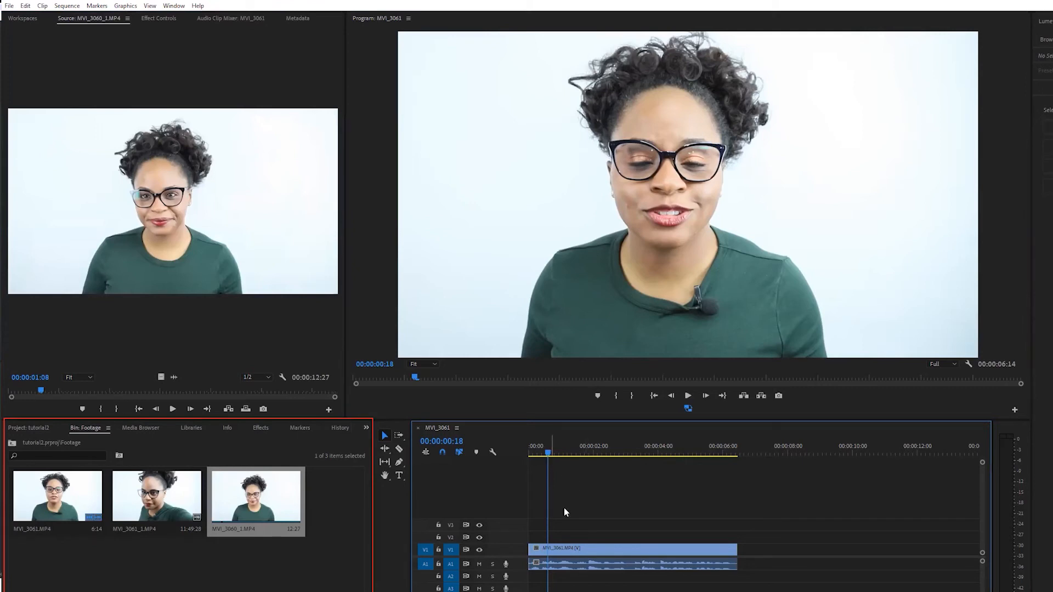
pyautogui.click(558, 457)
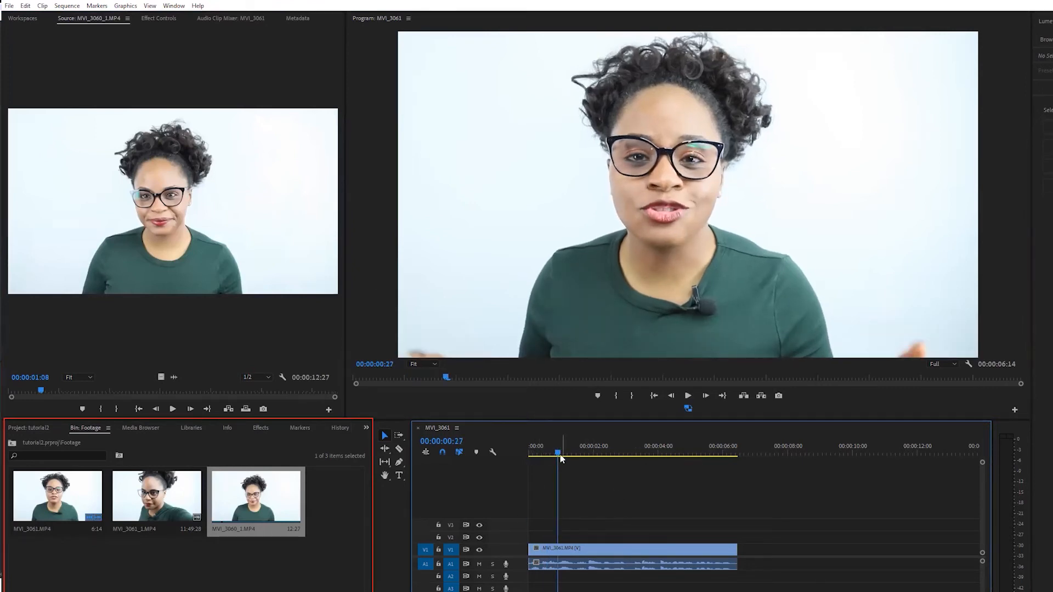
pyautogui.press('space')
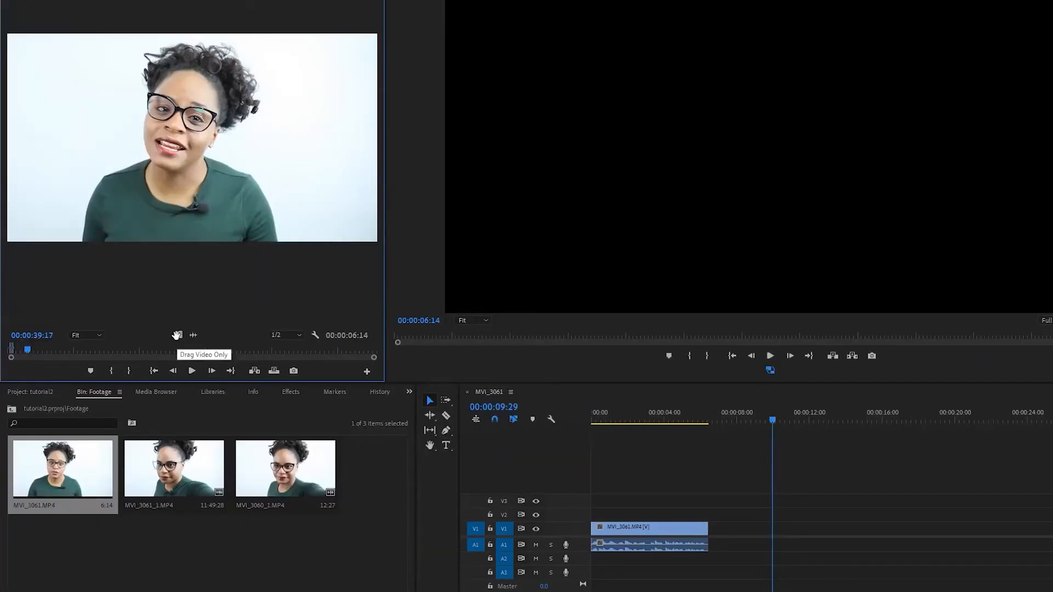
# Set the MVI_3061.MP4 source playhead to about 00:00:12:26 and add only the marked segment's video to V1 at about 00:00:07:08
pyautogui.click(13, 351)
pyautogui.moveTo(13, 351); pyautogui.dragTo(12, 351)
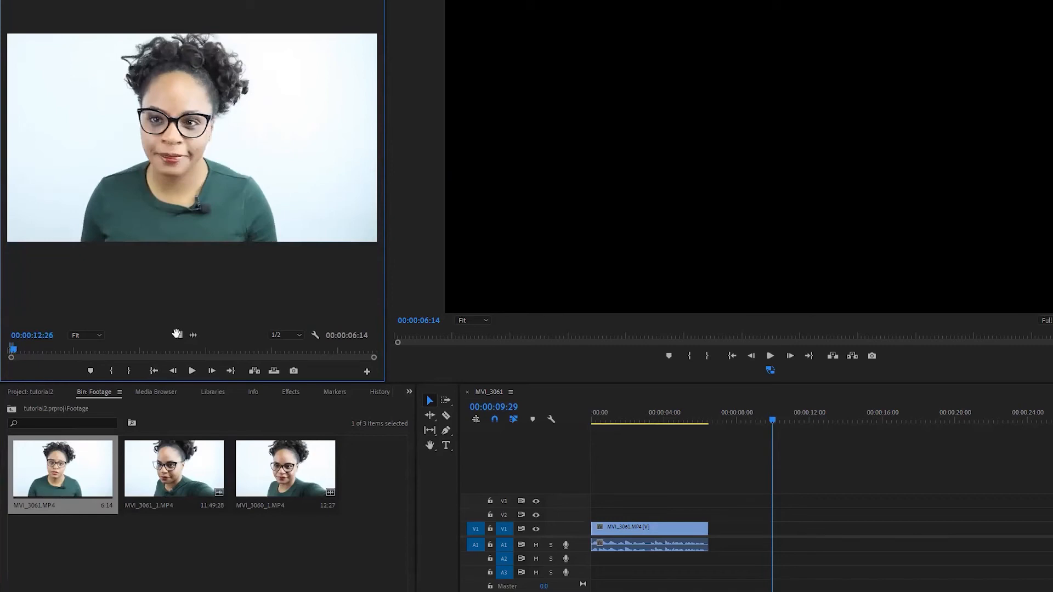
pyautogui.moveTo(176, 336); pyautogui.dragTo(727, 534)
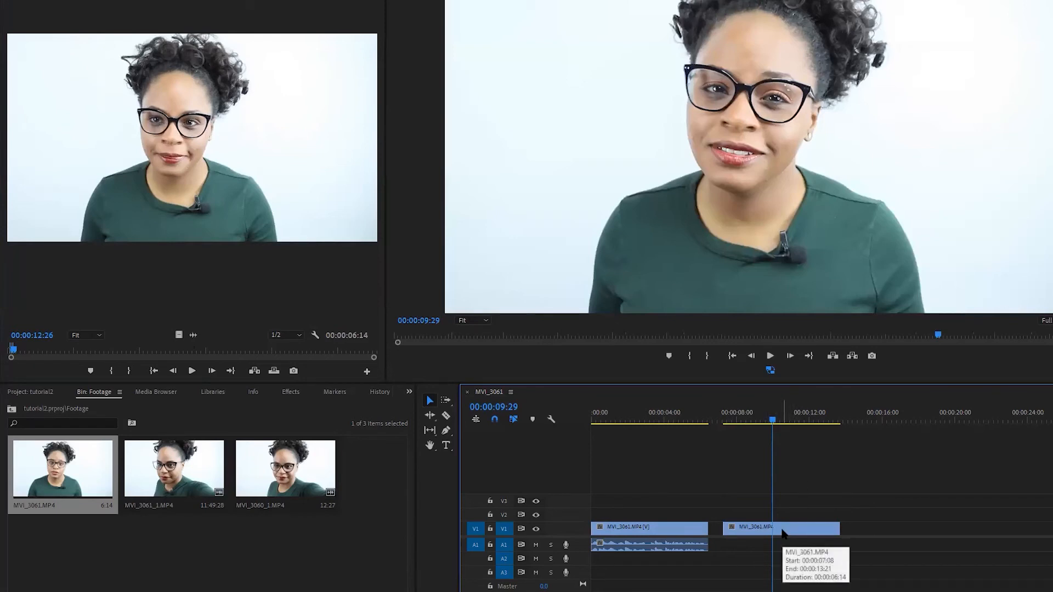
# Move the video-only clip onto V2 overlapping the first clip, and scrub the sequence to about 00:00:03:28 to check the overlay
pyautogui.moveTo(783, 533); pyautogui.dragTo(673, 514)
pyautogui.moveTo(765, 419); pyautogui.dragTo(684, 443)
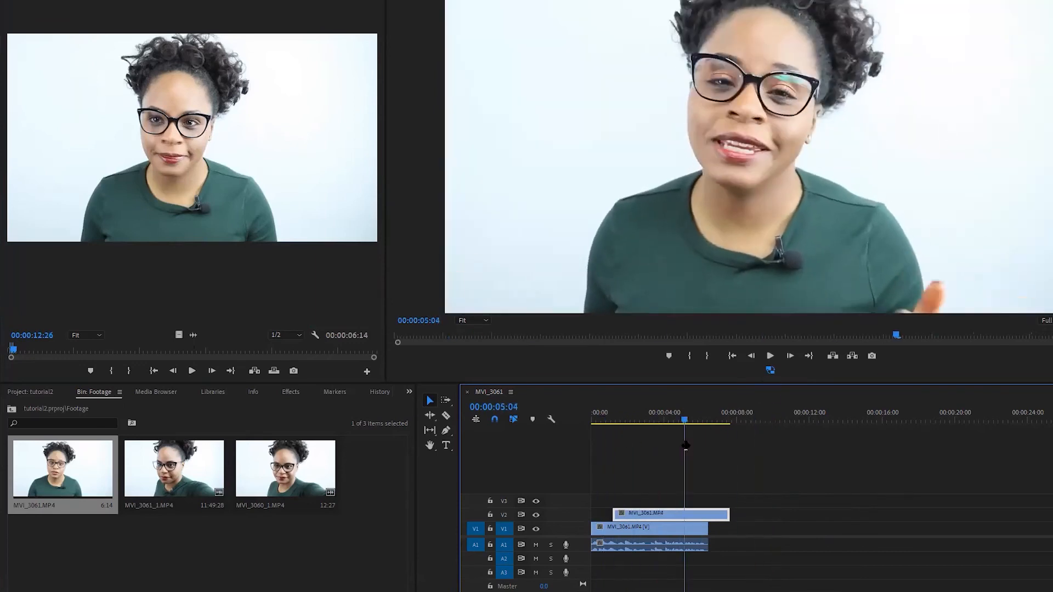
pyautogui.moveTo(694, 514); pyautogui.dragTo(671, 516)
pyautogui.moveTo(685, 421); pyautogui.dragTo(663, 423)
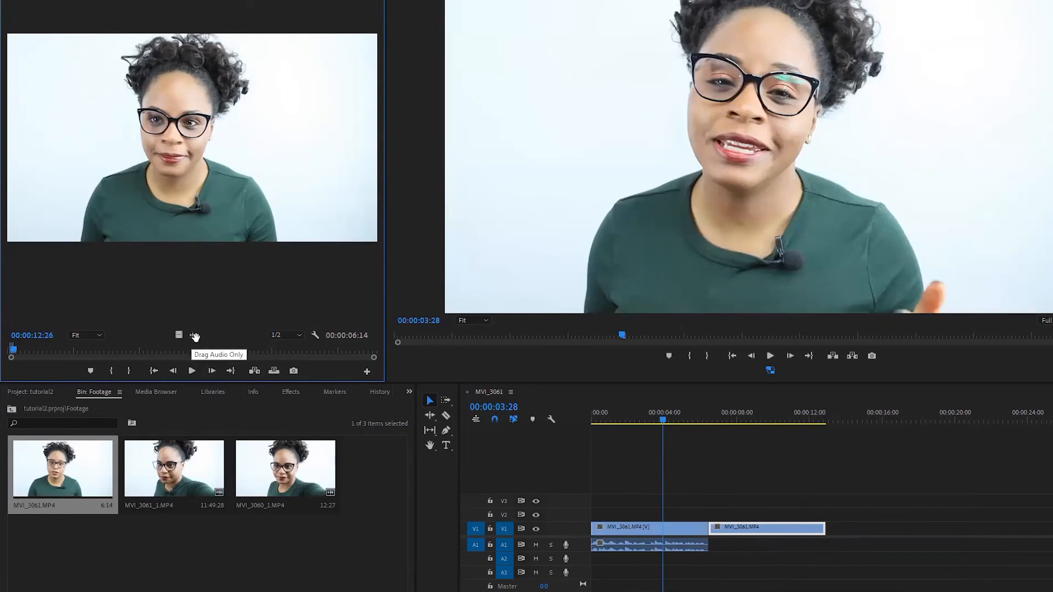
# Add only the audio of the marked MVI_3061.MP4 segment to A1 beneath the video-only clip
pyautogui.moveTo(193, 337); pyautogui.dragTo(776, 550)
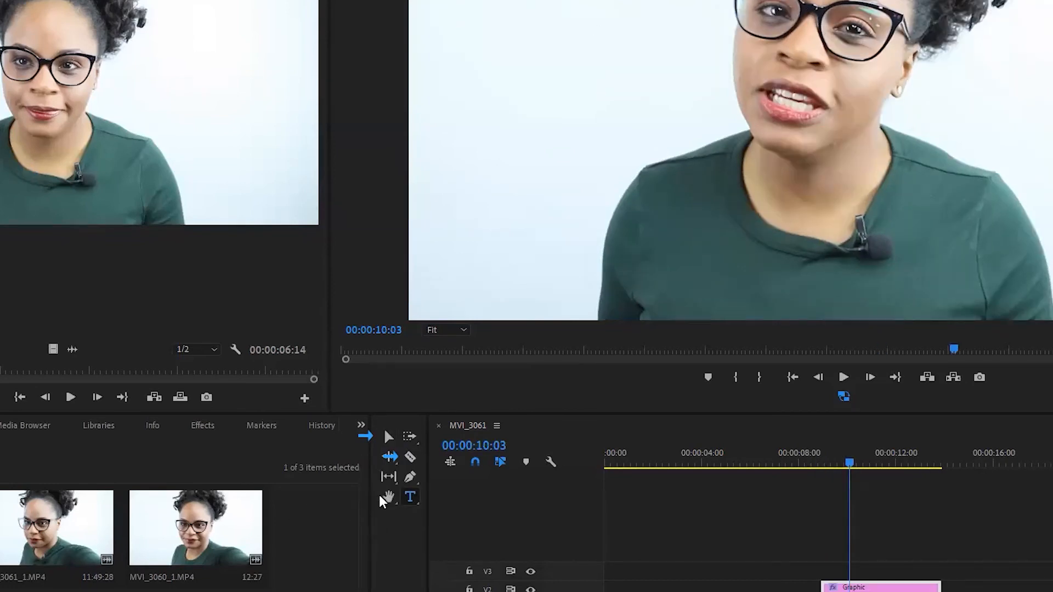
# Add a text title beside the speaker's hair reading "Hi My Name is" with the speaker's first name on a second line
pyautogui.click(387, 497)
pyautogui.click(409, 497)
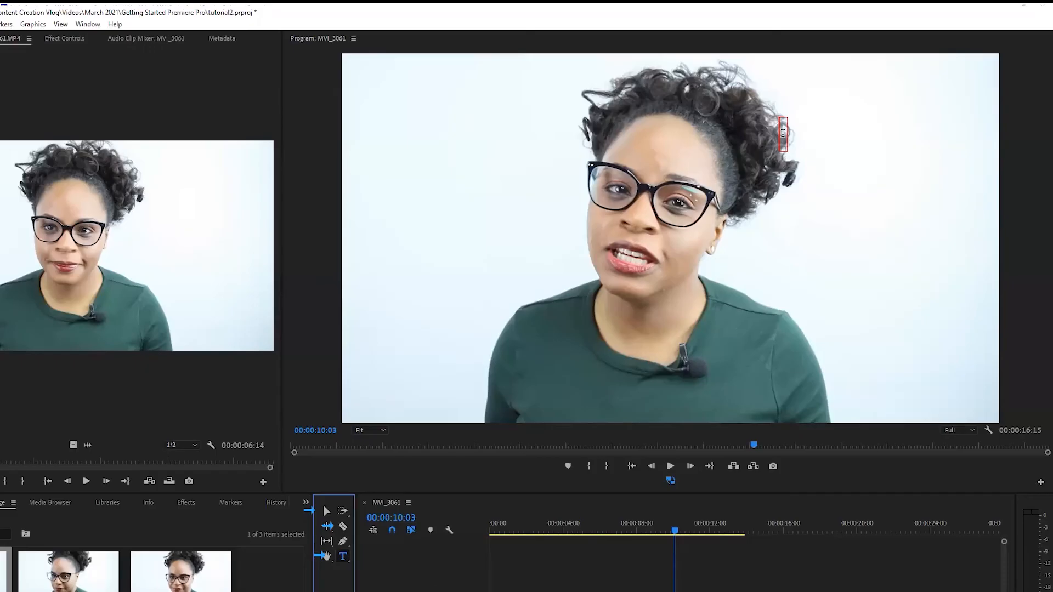
pyautogui.click(783, 133)
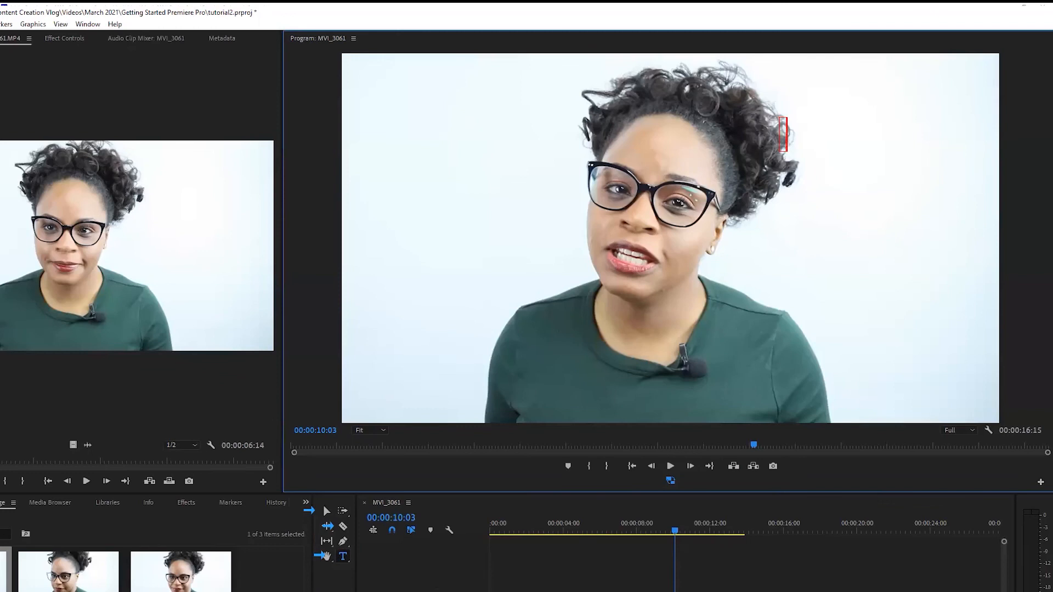
pyautogui.write('Hi My')
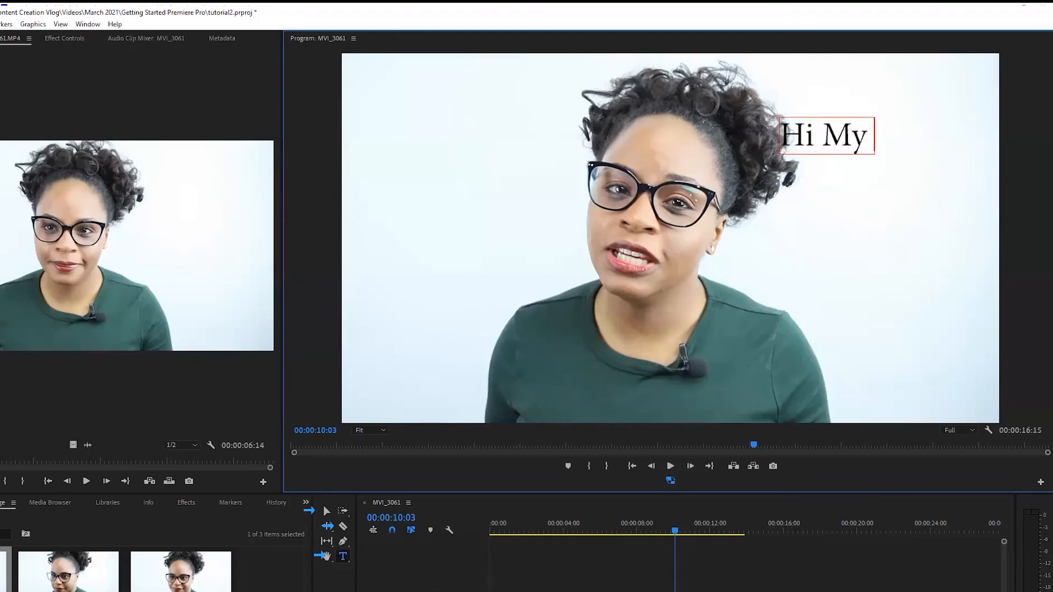
pyautogui.write(' Name is T')
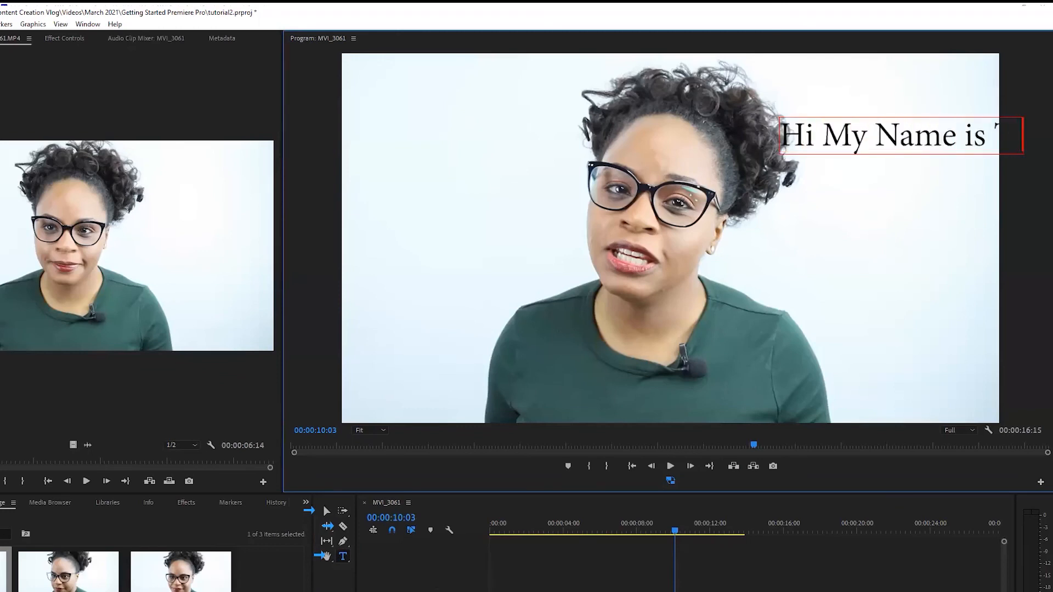
pyautogui.press('BackSpace')
pyautogui.press('Return')
pyautogui.write('Tiffany')
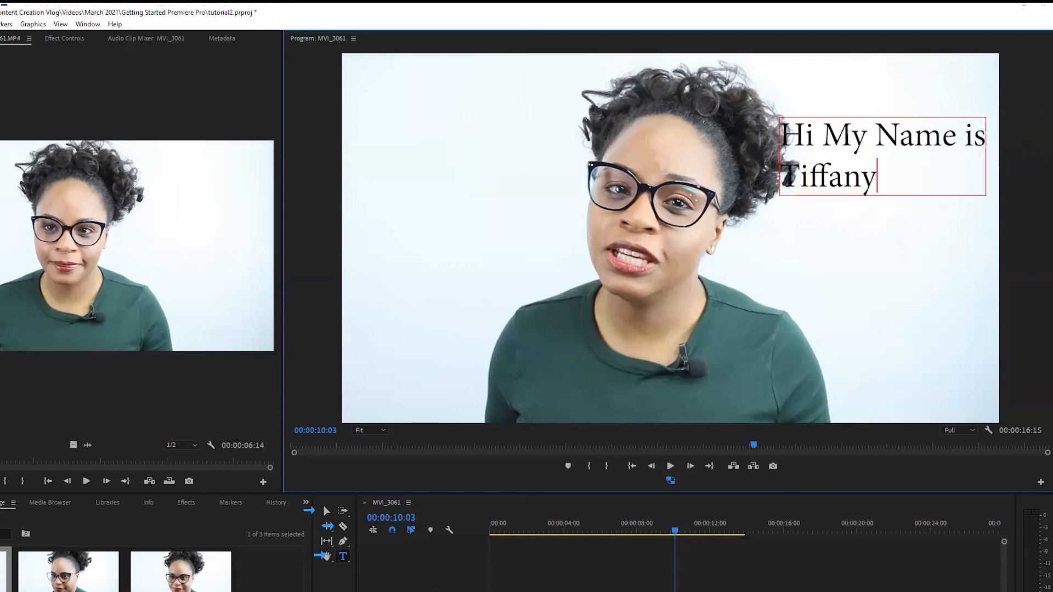
# Move the title down beside the speaker's face and play the sequence from shortly before 00:00:07:09
pyautogui.click(326, 511)
pyautogui.moveTo(836, 162); pyautogui.dragTo(820, 249)
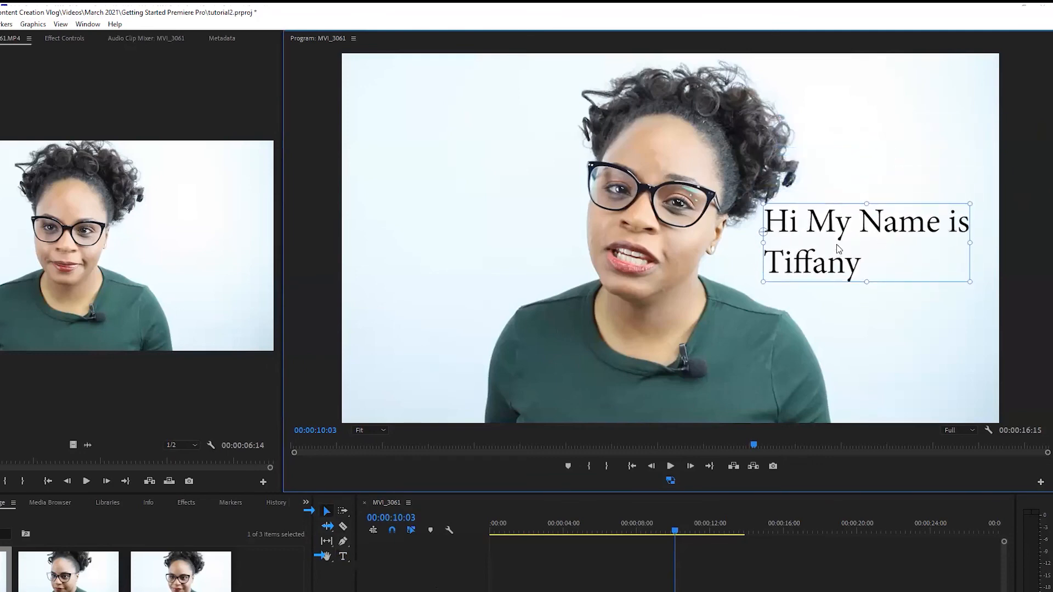
pyautogui.click(608, 524)
pyautogui.press('space')
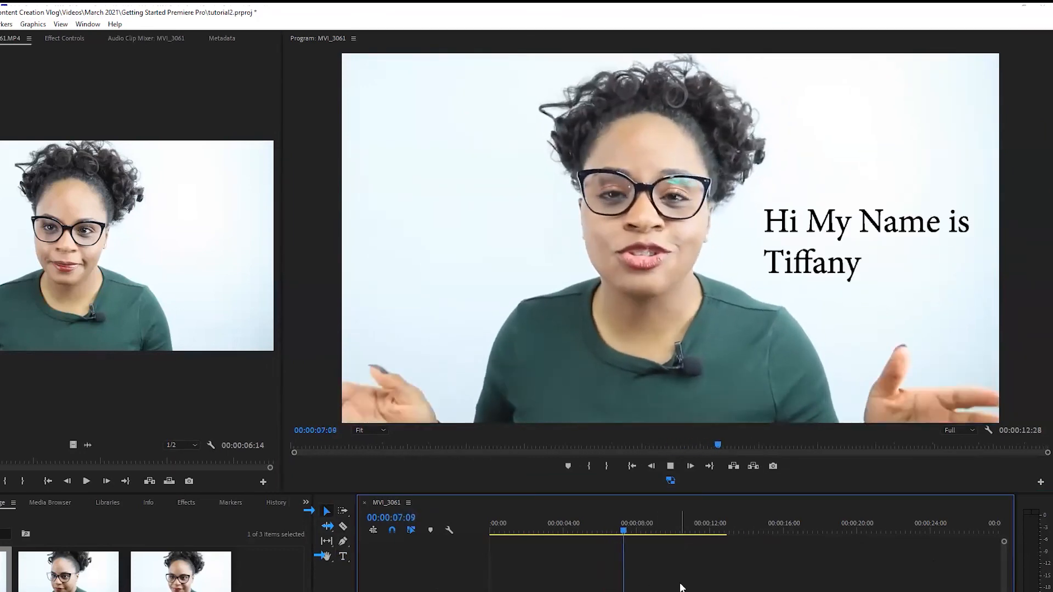